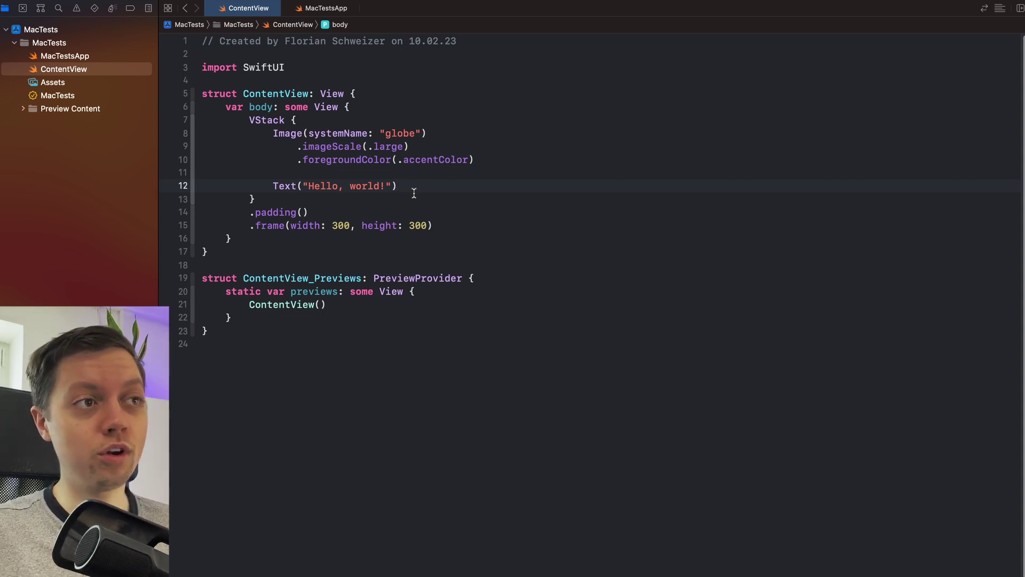
Step: Close the ContentView tab and highlight the WindowGroup block in MacTestsApp.swift
{"action": "left_click", "coordinate": [211, 9]}
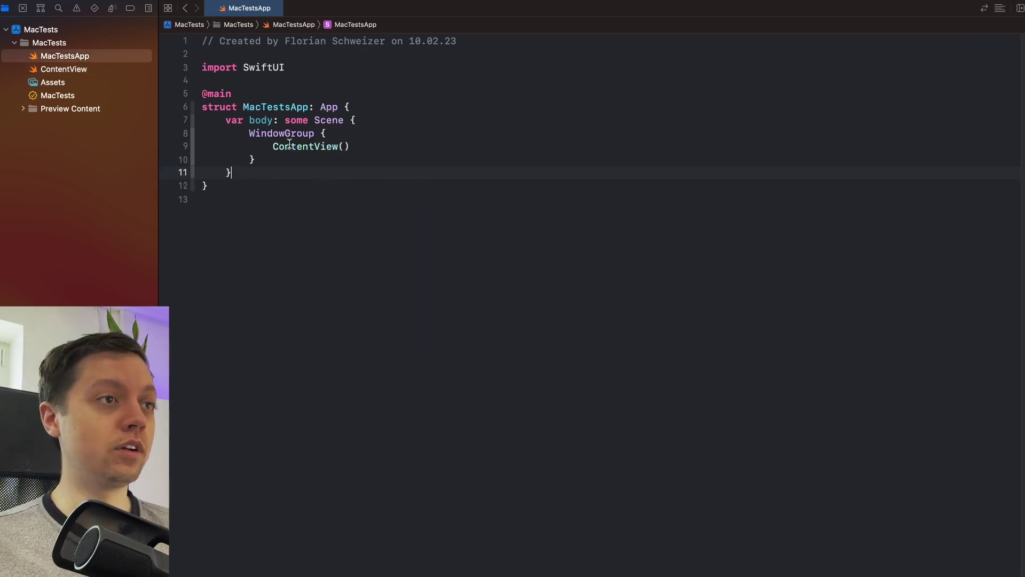
{"action": "left_click_drag", "start_coordinate": [249, 133], "coordinate": [269, 159]}
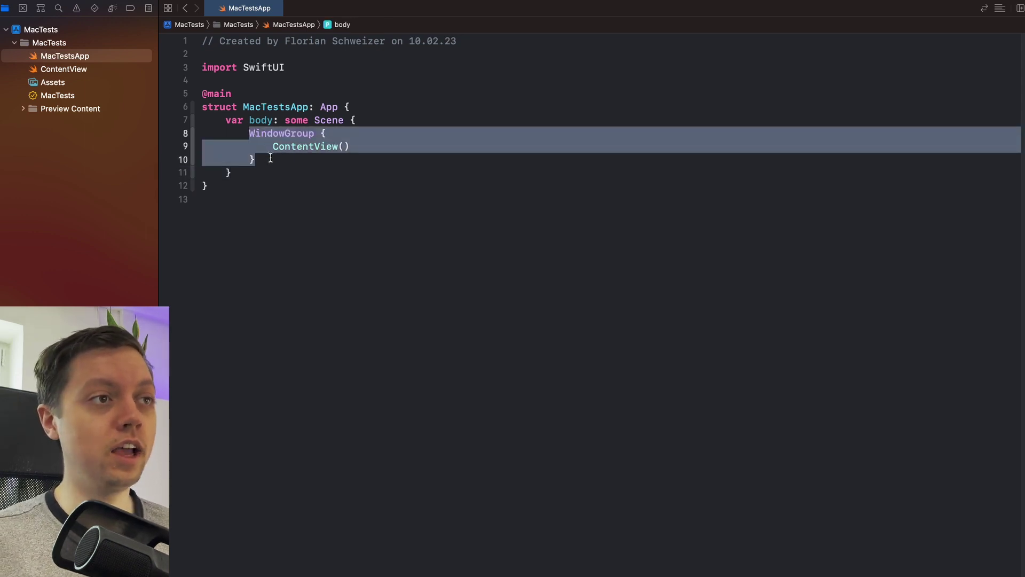
{"action": "left_click", "coordinate": [270, 160]}
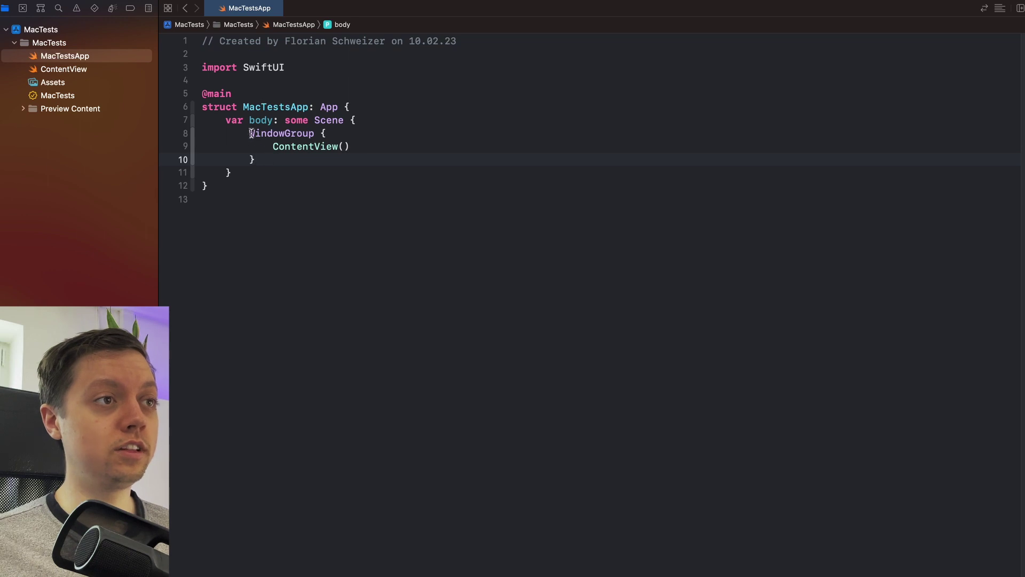
{"action": "left_click", "coordinate": [249, 133], "text": "shift"}
{"action": "left_click", "coordinate": [265, 159]}
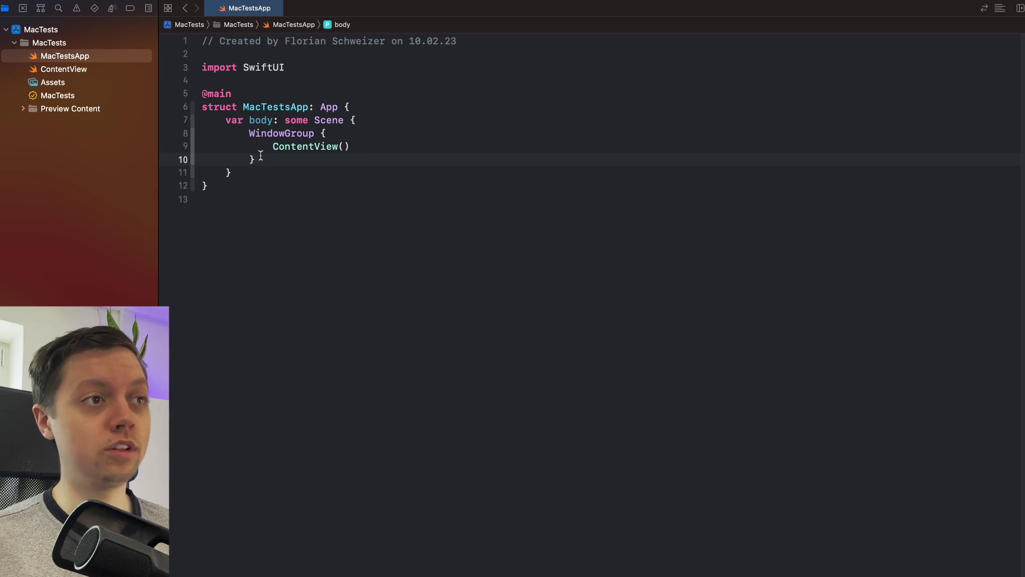
Step: Add an empty .commands trailing closure after the WindowGroup
{"action": "key", "text": "Return"}
{"action": "type", "text": ".comman"}
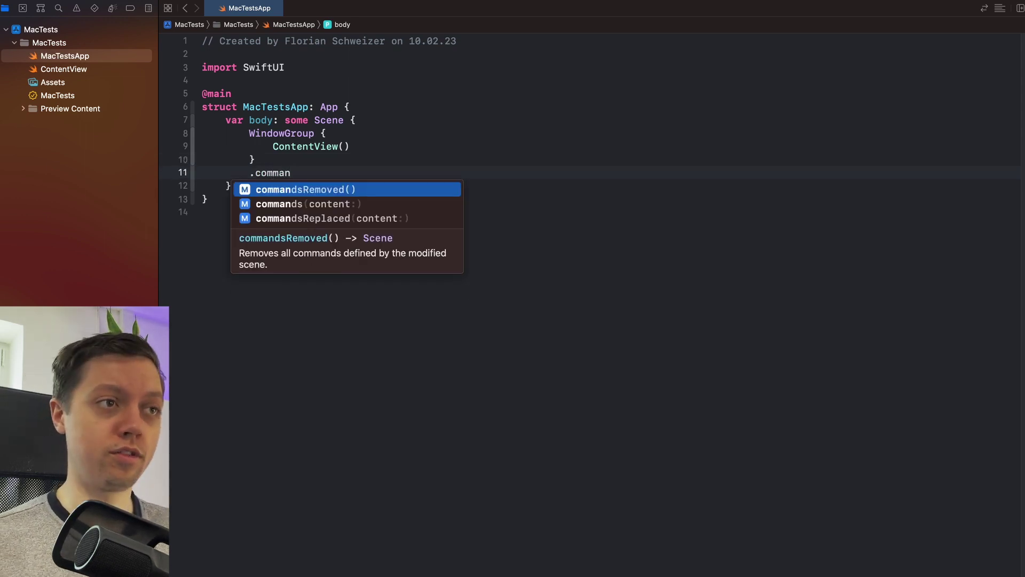
{"action": "key", "text": "Down"}
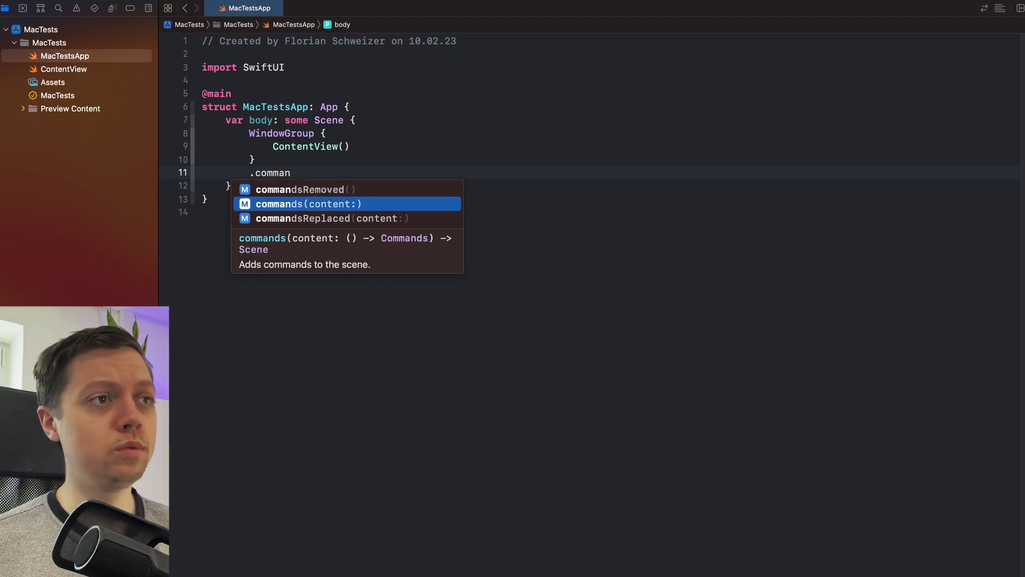
{"action": "key", "text": "Return"}
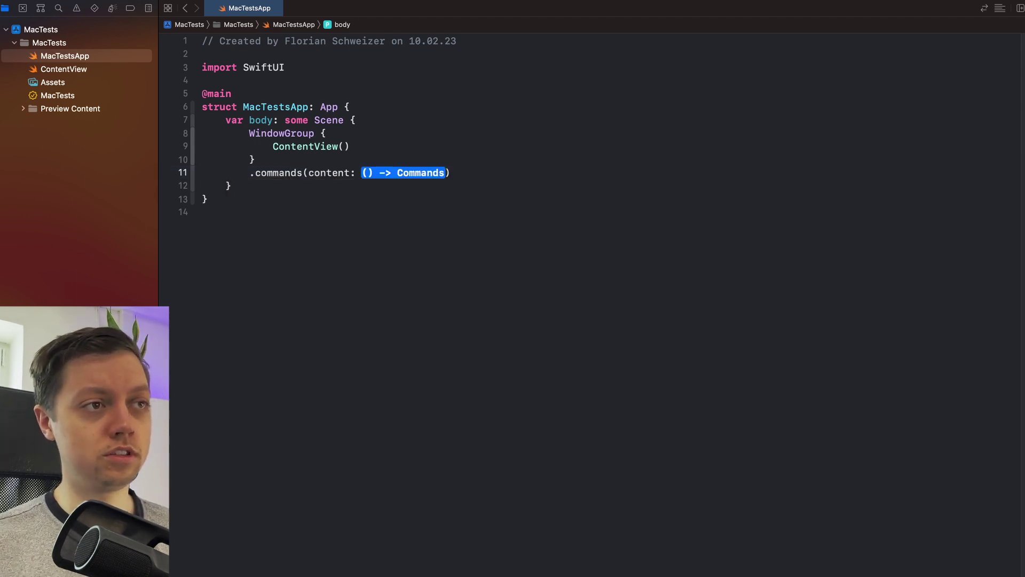
{"action": "key", "text": "Return"}
{"action": "key", "text": "BackSpace"}
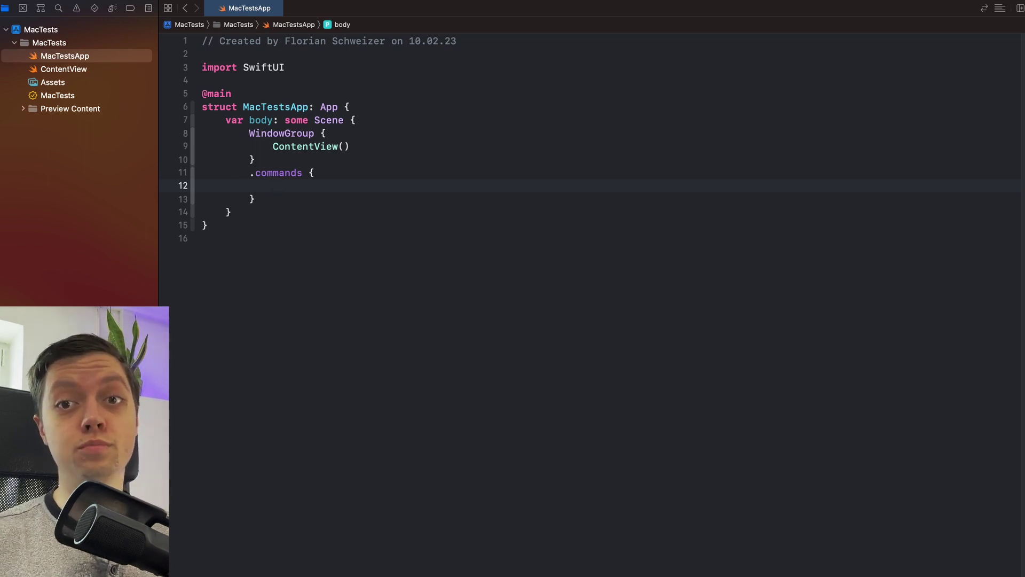
{"action": "type", "text": "CommandMen"}
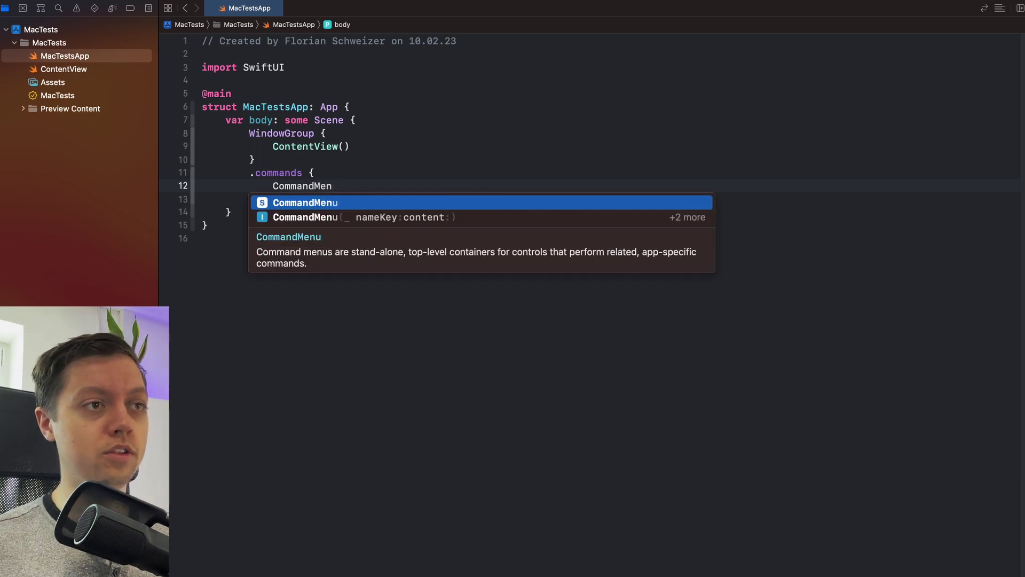
Step: Add CommandMenu("My Menu") with an "Item 1" button printing "item 1 pressed"
{"action": "key", "text": "Down"}
{"action": "key", "text": "Return"}
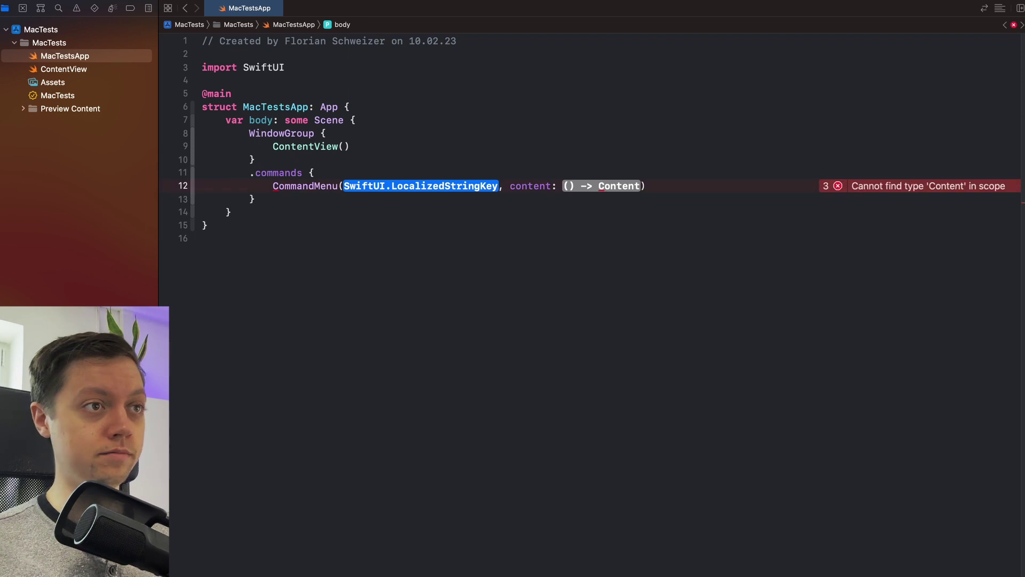
{"action": "type", "text": "\"My Menu"}
{"action": "key", "text": "Tab"}
{"action": "key", "text": "Return"}
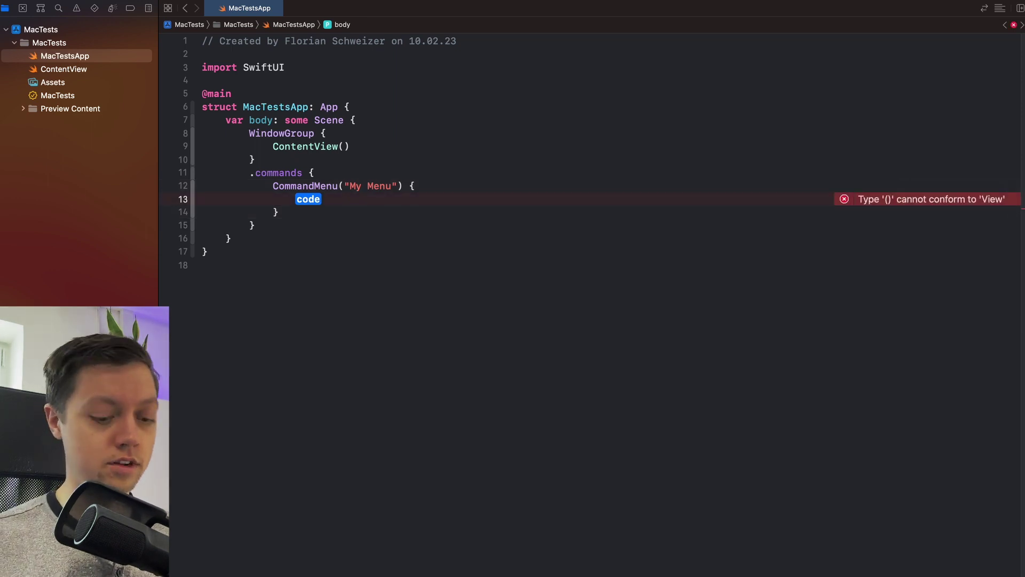
{"action": "type", "text": "Button(\"Item 1\") {"}
{"action": "key", "text": "Return"}
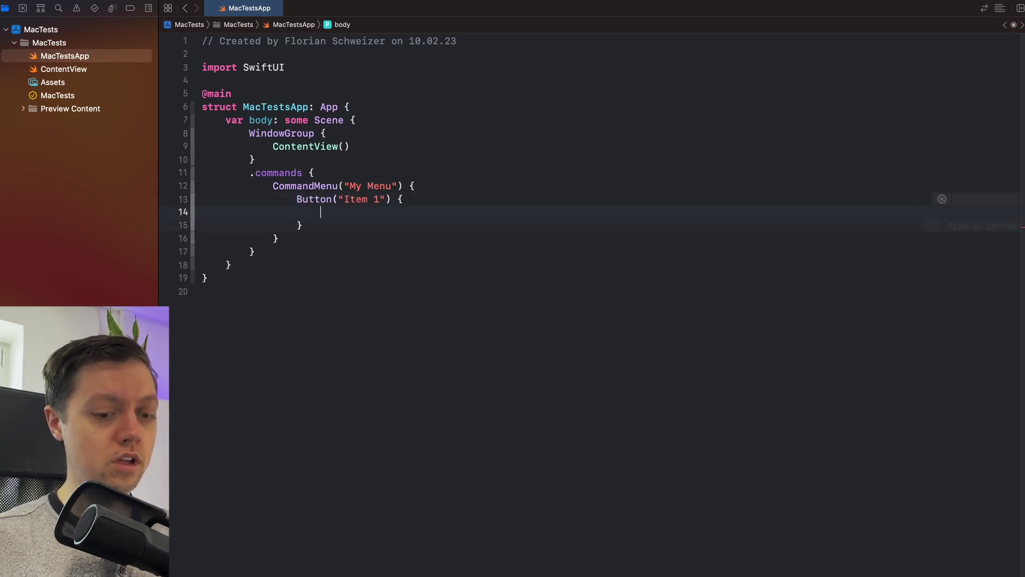
{"action": "type", "text": "print(\"i"}
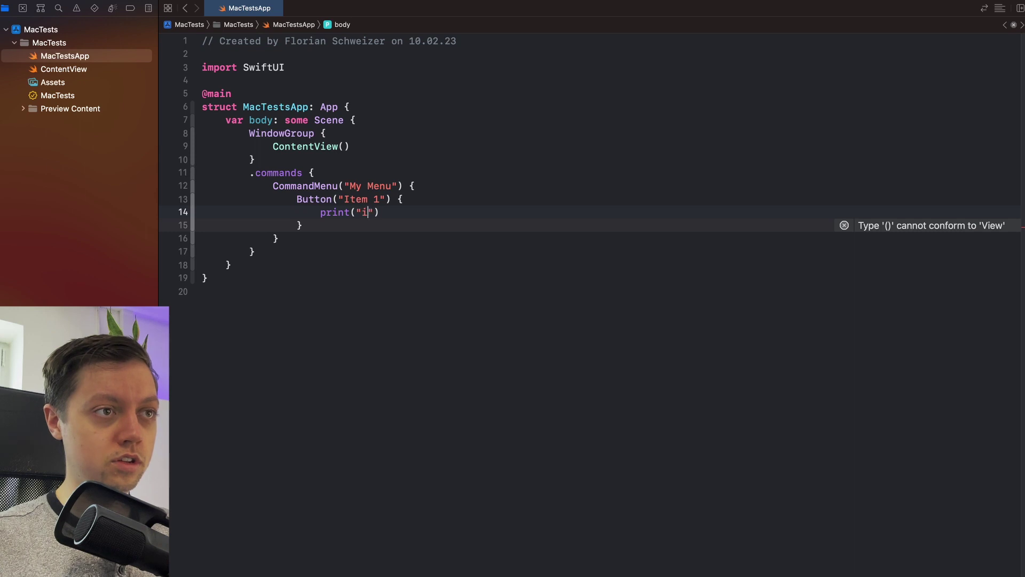
{"action": "type", "text": "tem 1 pressed"}
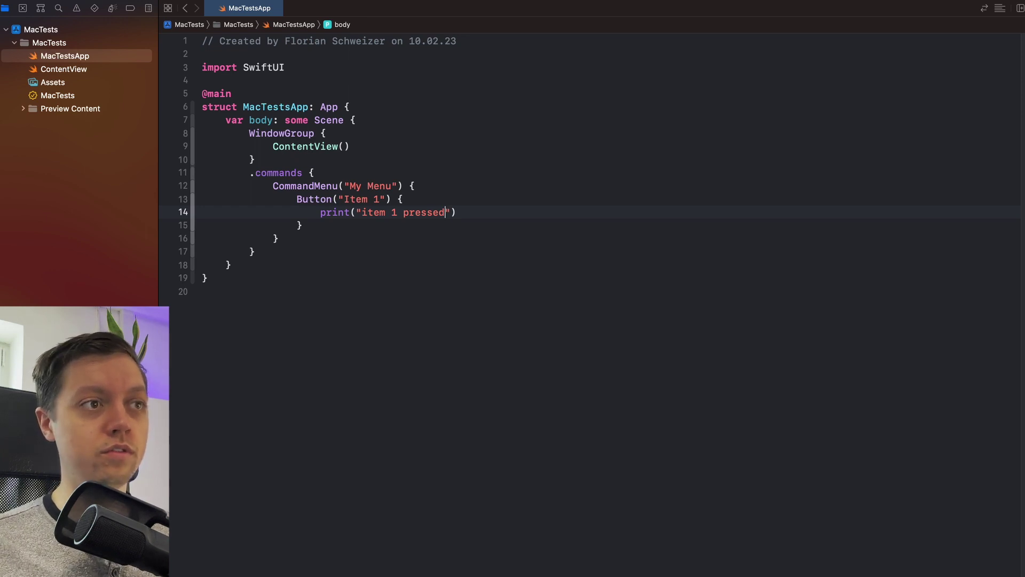
Step: Build and run MacTests and check that its My Menu lists Item 1
{"action": "key", "text": "super+r"}
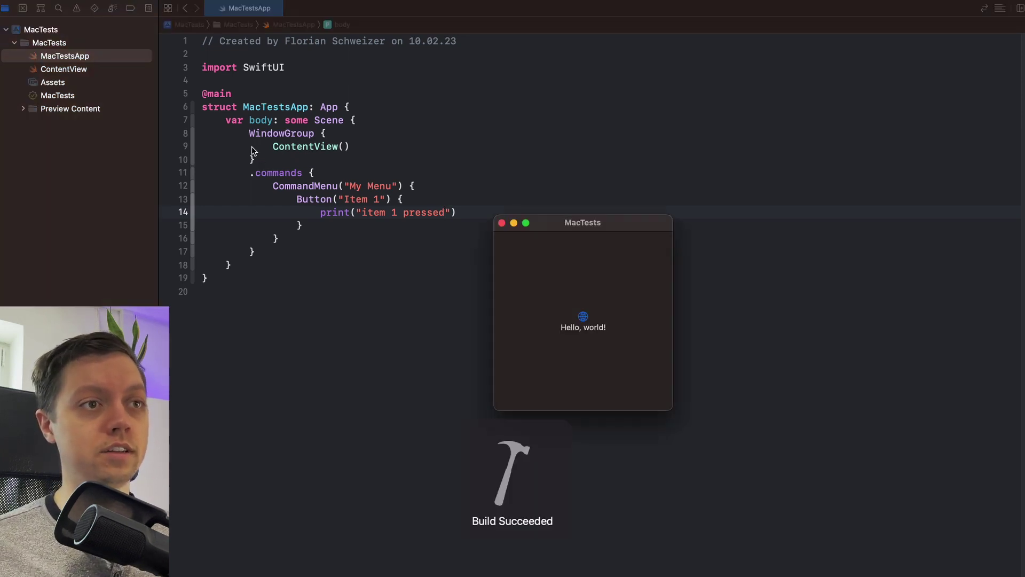
{"action": "left_click_drag", "start_coordinate": [553, 228], "coordinate": [264, 41]}
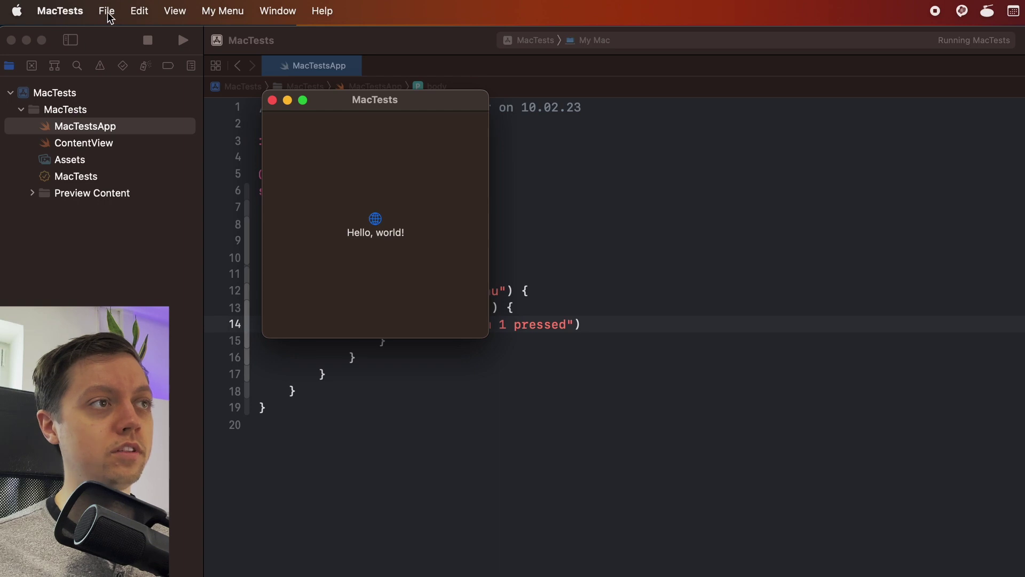
{"action": "left_click", "coordinate": [67, 15]}
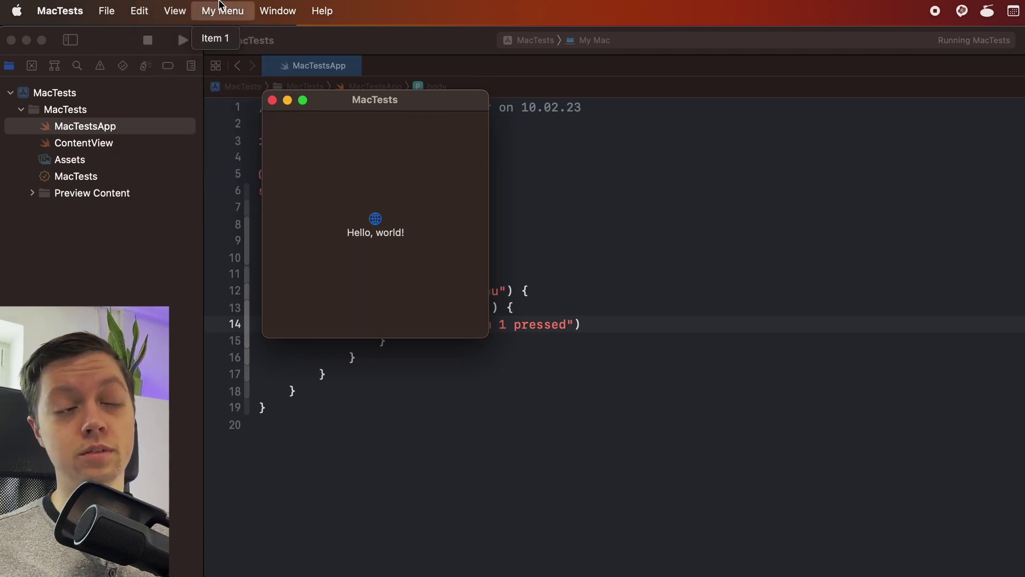
{"action": "left_click", "coordinate": [593, 361]}
Step: Give the Item 1 button a .keyboardShortcut("i")
{"action": "left_click", "coordinate": [424, 341]}
{"action": "key", "text": "Return"}
{"action": "type", "text": "."}
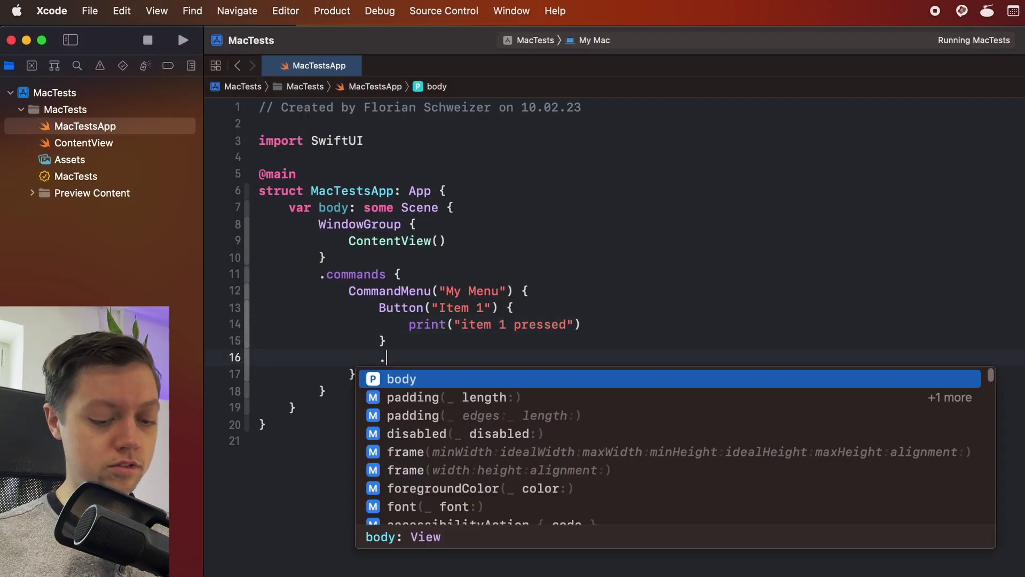
{"action": "type", "text": "keyboard"}
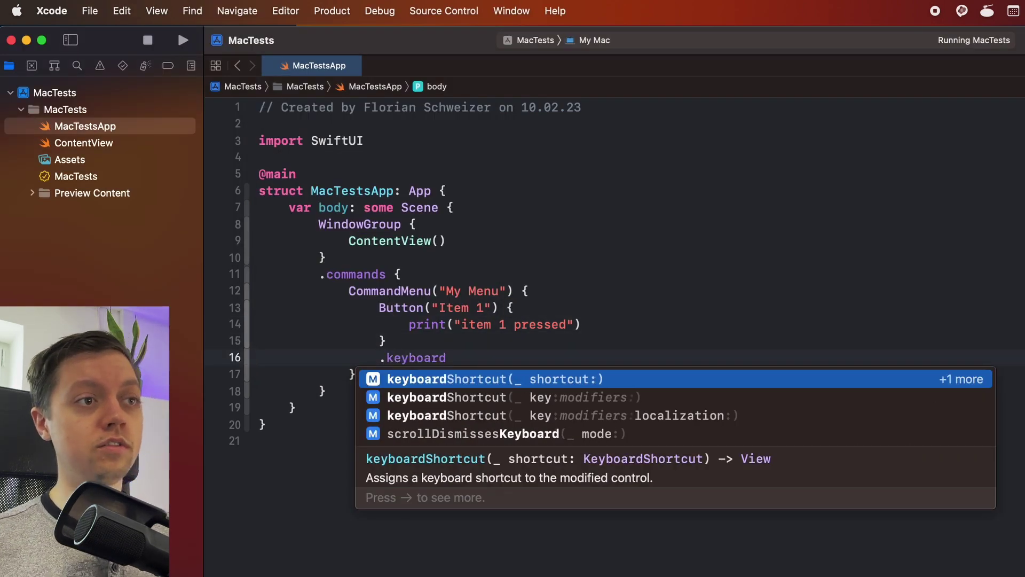
{"action": "key", "text": "Down"}
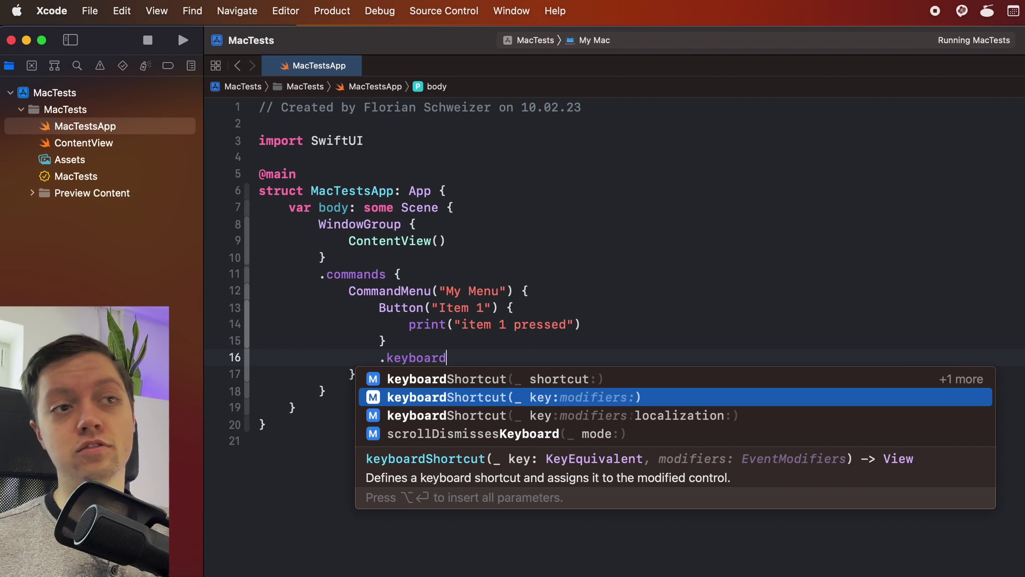
{"action": "key", "text": "Return"}
{"action": "type", "text": "\""}
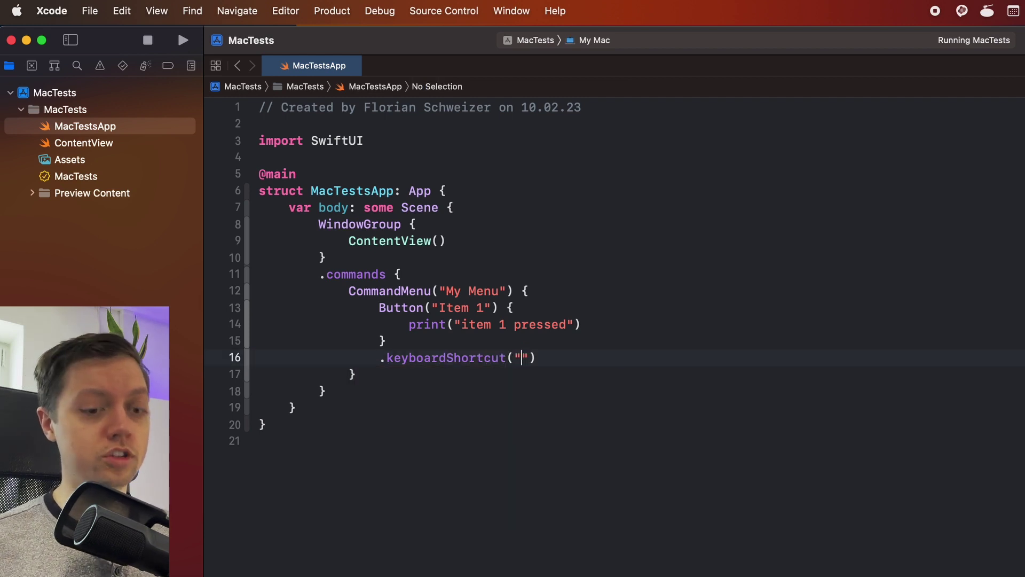
{"action": "type", "text": "i"}
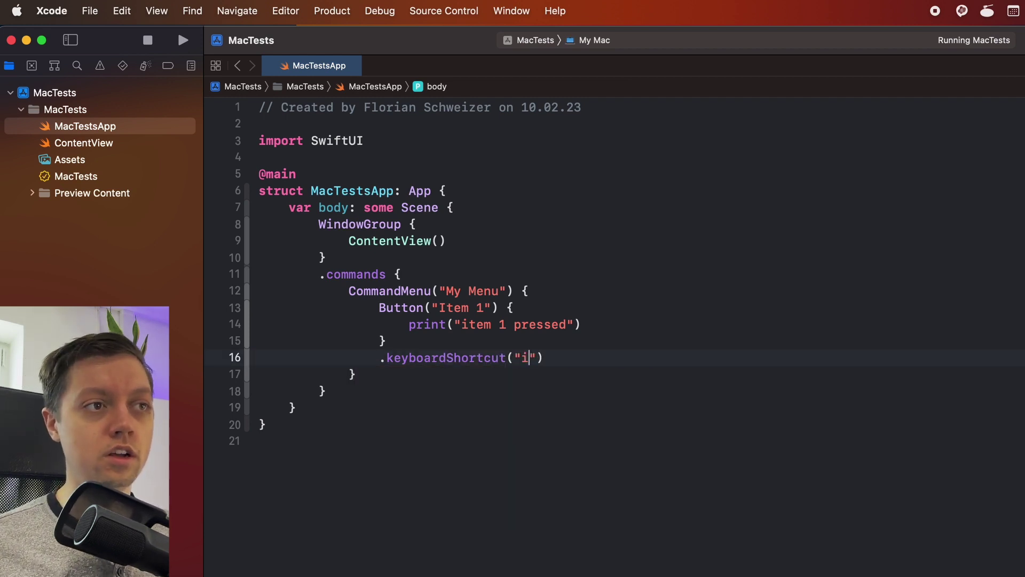
Step: Duplicate it as Item 2 printing "item 2 pressed" with shortcut "u", then save and run
{"action": "left_click_drag", "start_coordinate": [559, 358], "coordinate": [379, 307]}
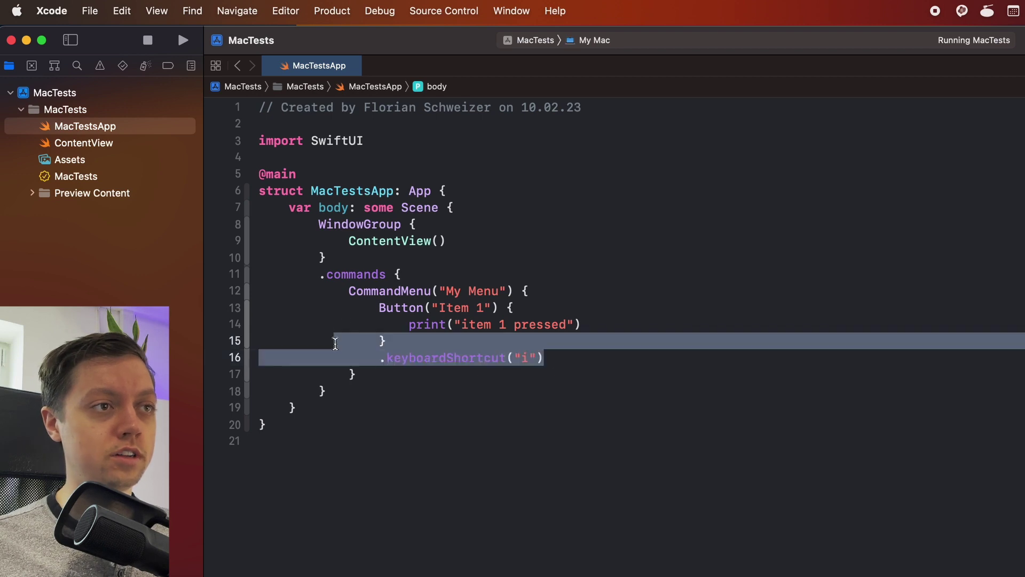
{"action": "key", "text": "super+c"}
{"action": "left_click", "coordinate": [565, 363]}
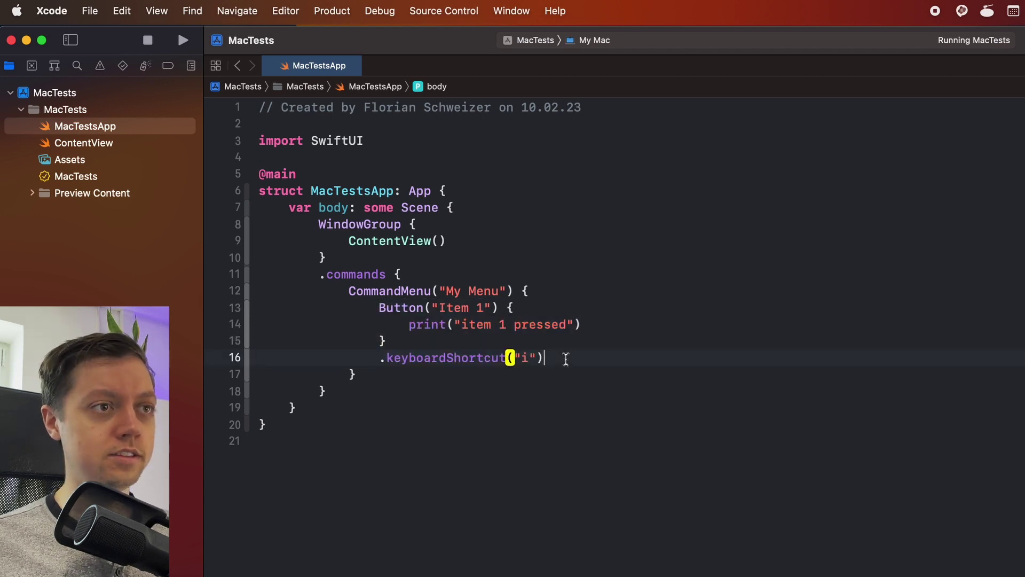
{"action": "key", "text": "Return"}
{"action": "key", "text": "Return"}
{"action": "key", "text": "super+v"}
{"action": "double_click", "coordinate": [478, 391]}
{"action": "type", "text": "2"}
{"action": "left_click", "coordinate": [490, 408]}
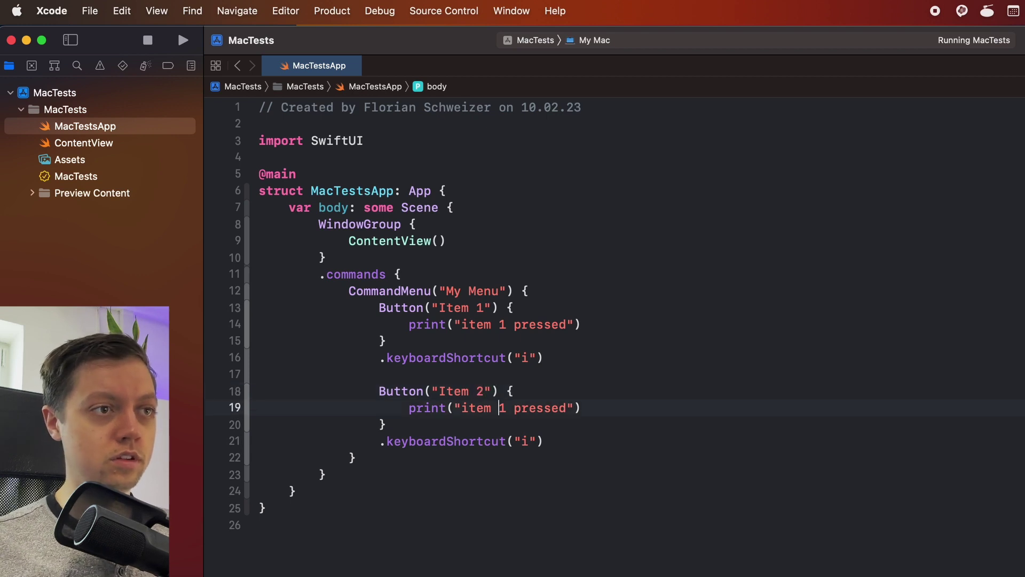
{"action": "right_click", "coordinate": [495, 391]}
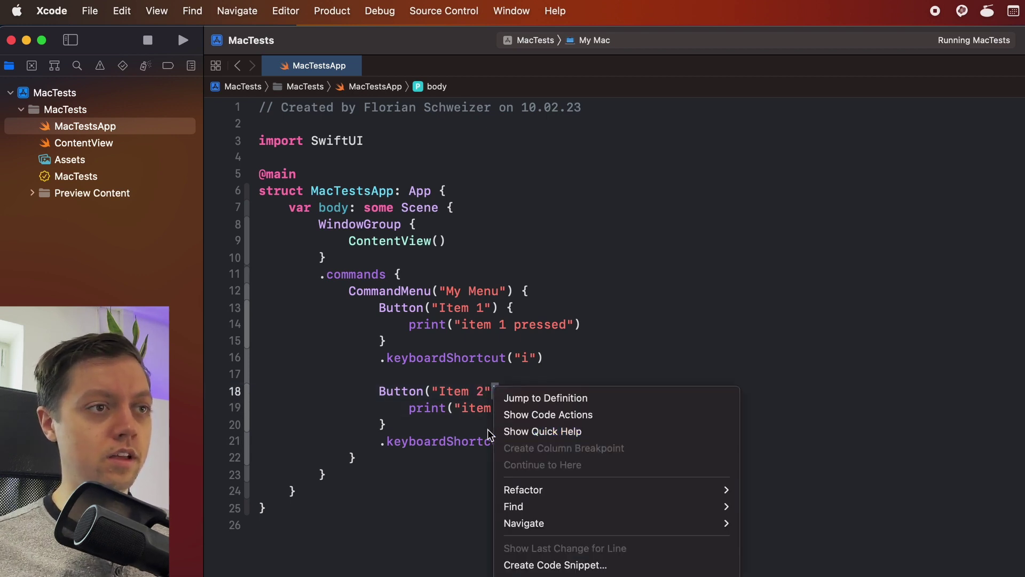
{"action": "key", "text": "Escape"}
{"action": "left_click", "coordinate": [526, 441]}
{"action": "key", "text": "BackSpace"}
{"action": "type", "text": "ut(\"u"}
{"action": "key", "text": "super+s"}
{"action": "key", "text": "super+r"}
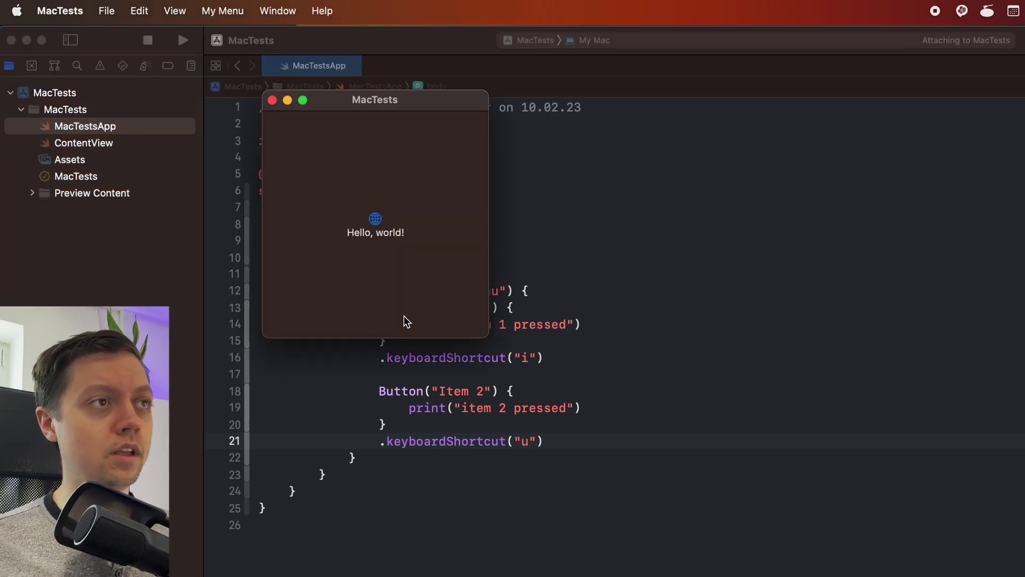
Step: Choose Item 2 and then Item 1 from My Menu in the running app
{"action": "left_click", "coordinate": [222, 11]}
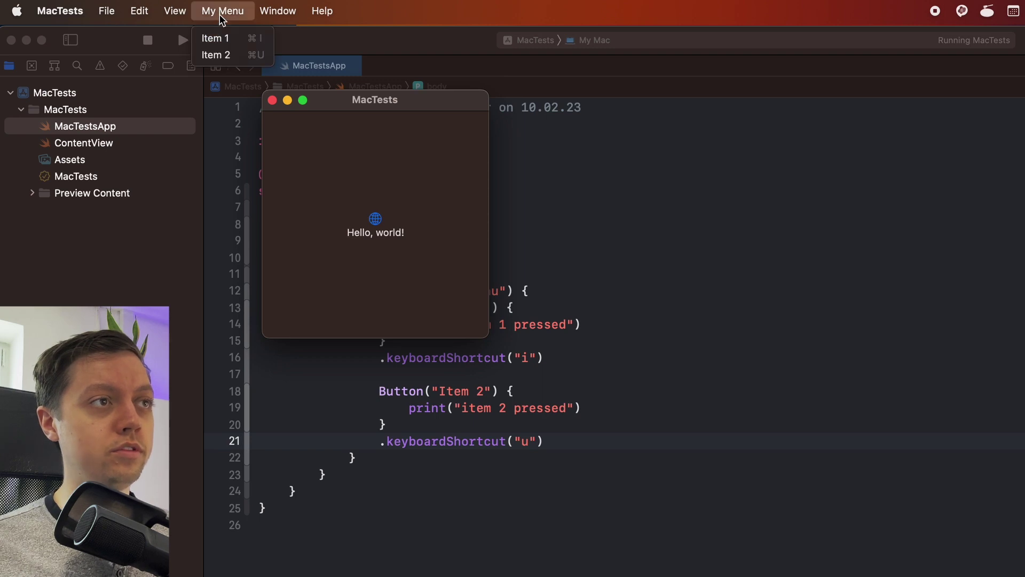
{"action": "left_click", "coordinate": [258, 58]}
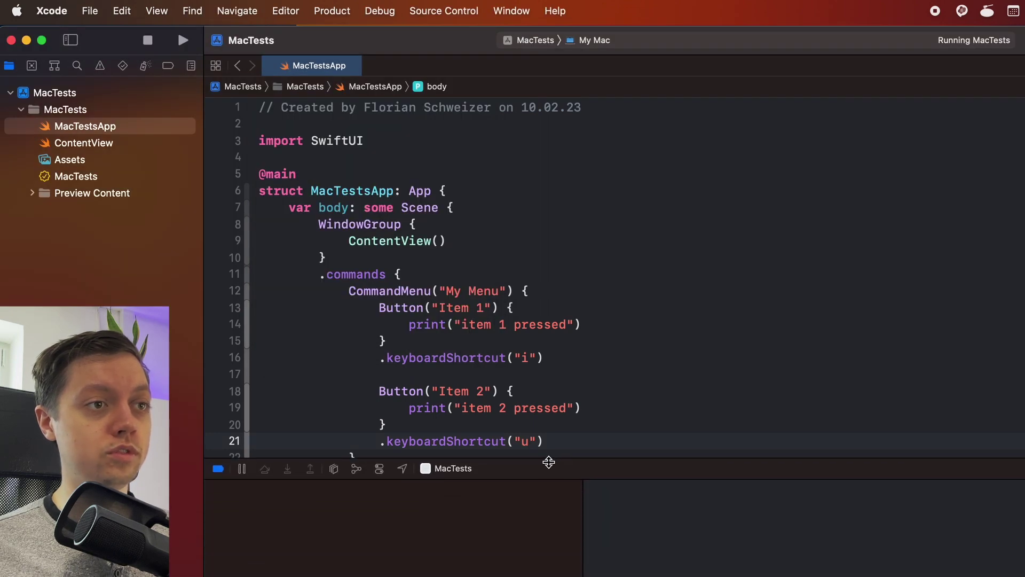
{"action": "left_click_drag", "start_coordinate": [367, 100], "coordinate": [350, 89]}
{"action": "left_click", "coordinate": [223, 10]}
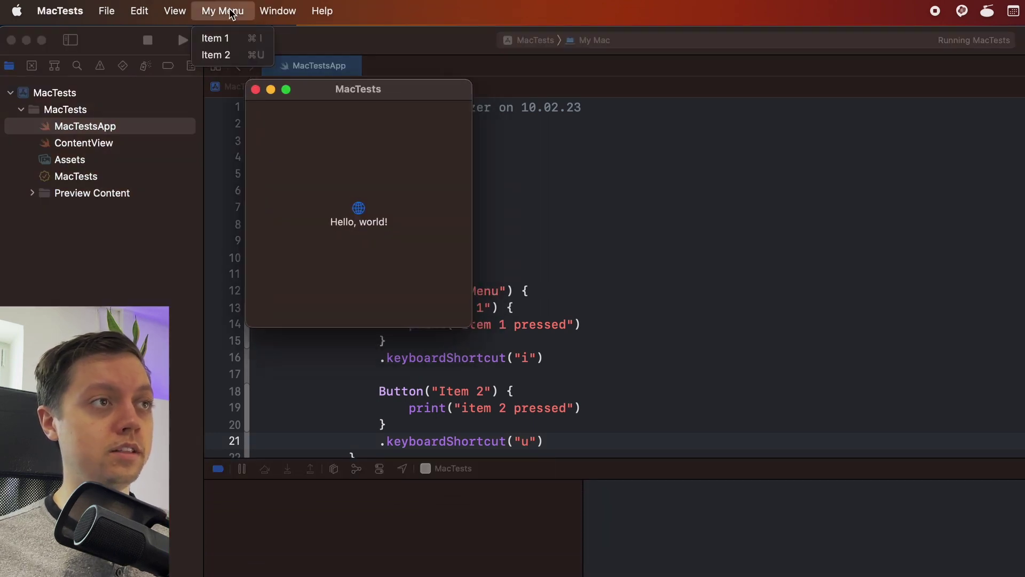
{"action": "left_click", "coordinate": [235, 39]}
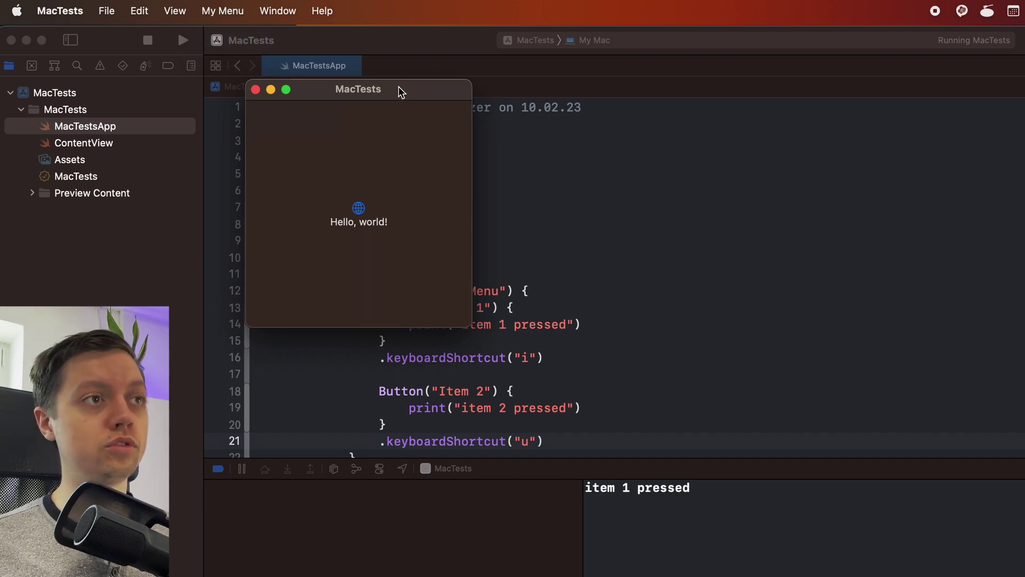
{"action": "left_click_drag", "start_coordinate": [398, 88], "coordinate": [531, 119]}
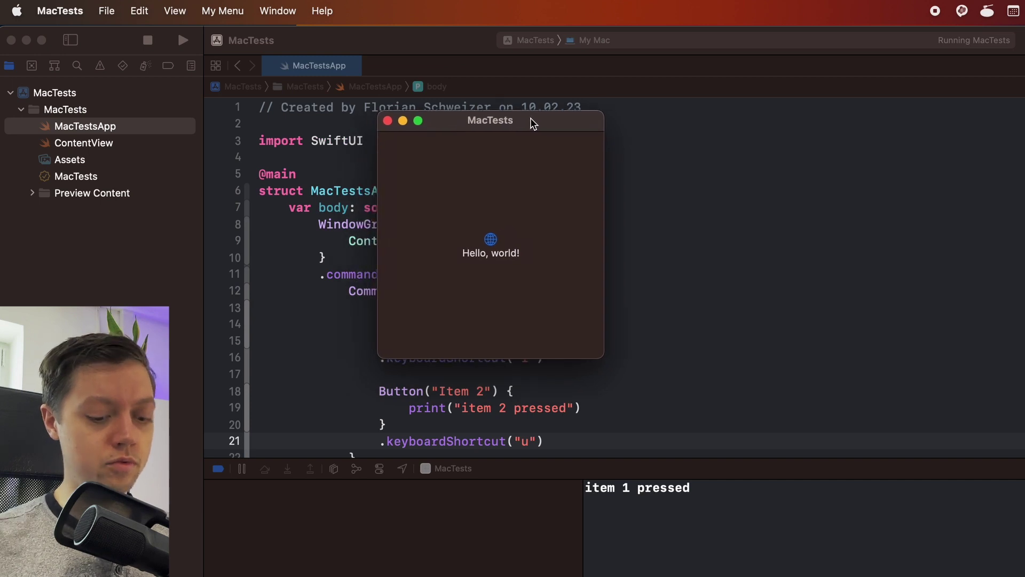
Step: Trigger Item 1 and Item 2 twice with the Cmd+I and Cmd+U shortcuts
{"action": "key", "text": "super+i"}
{"action": "key", "text": "super+u"}
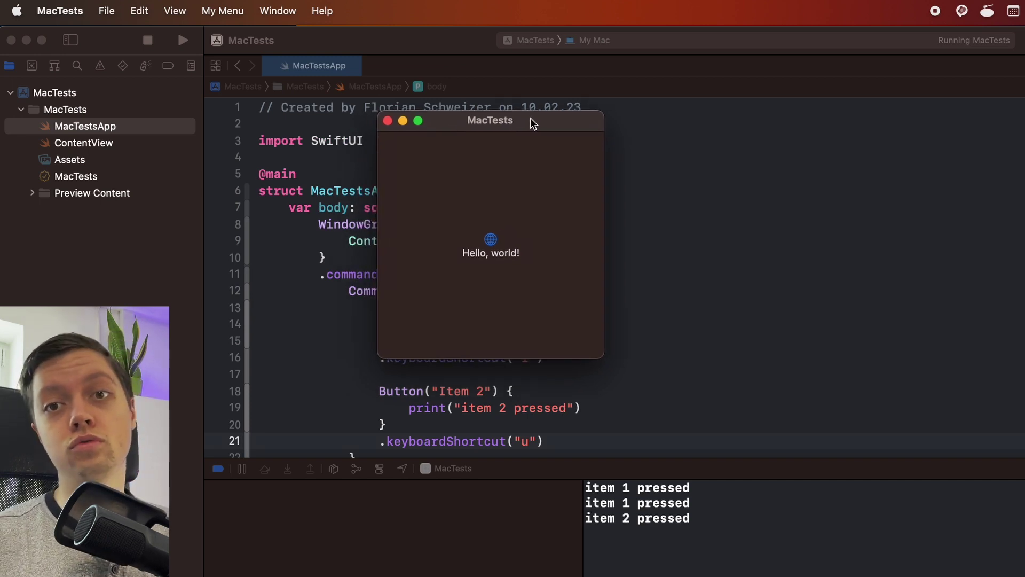
{"action": "left_click_drag", "start_coordinate": [530, 119], "coordinate": [528, 168]}
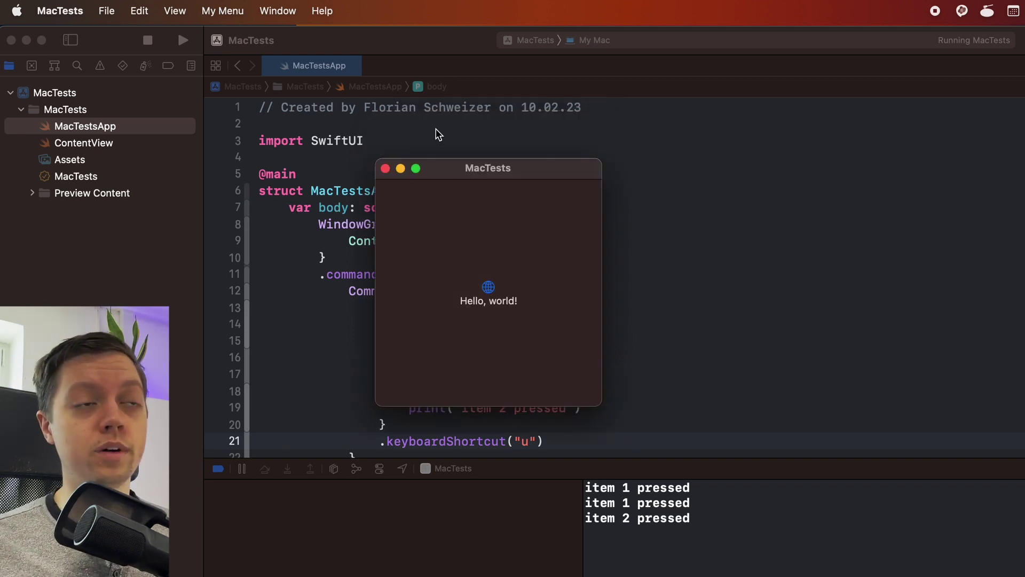
{"action": "left_click_drag", "start_coordinate": [475, 173], "coordinate": [474, 162]}
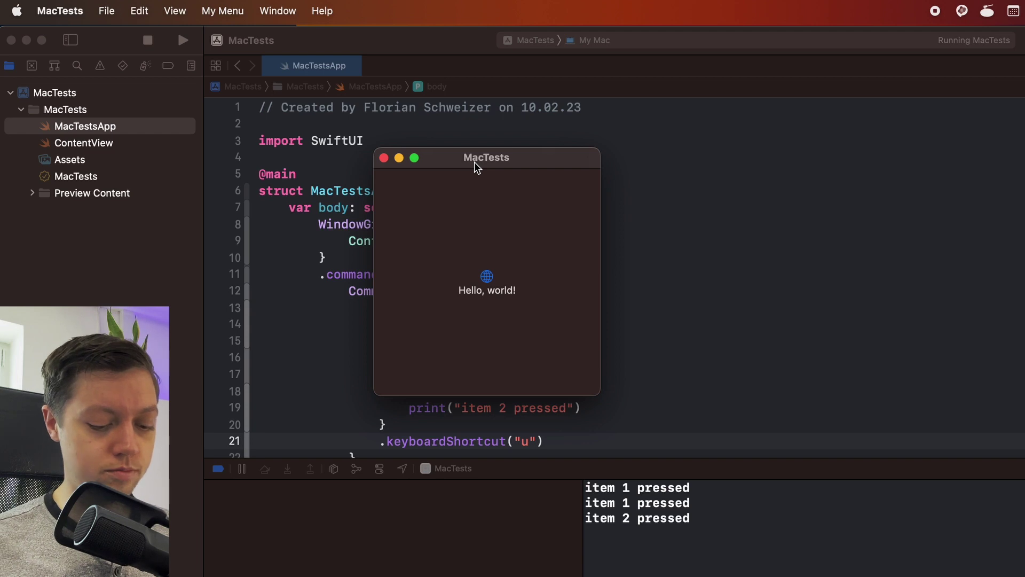
{"action": "key", "text": "super+i"}
{"action": "key", "text": "super+i"}
{"action": "key", "text": "super+i"}
{"action": "key", "text": "super+u"}
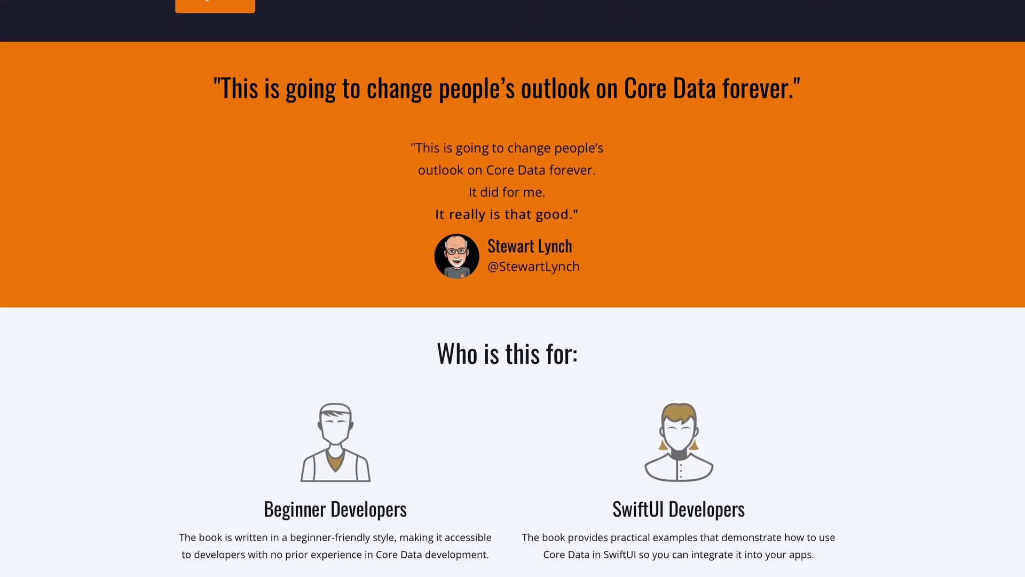
{"action": "scroll", "coordinate": [879, 199], "scroll_direction": "down", "scroll_amount": 5}
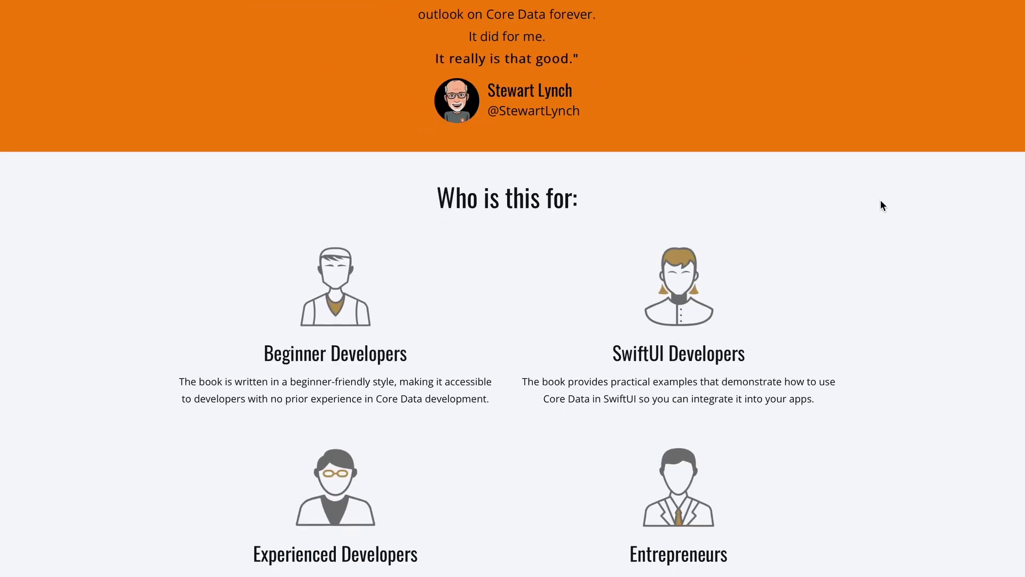
{"action": "scroll", "coordinate": [877, 202], "scroll_direction": "down", "scroll_amount": 5}
{"action": "scroll", "coordinate": [878, 205], "scroll_direction": "down", "scroll_amount": 5}
{"action": "scroll", "coordinate": [877, 204], "scroll_direction": "down", "scroll_amount": 5}
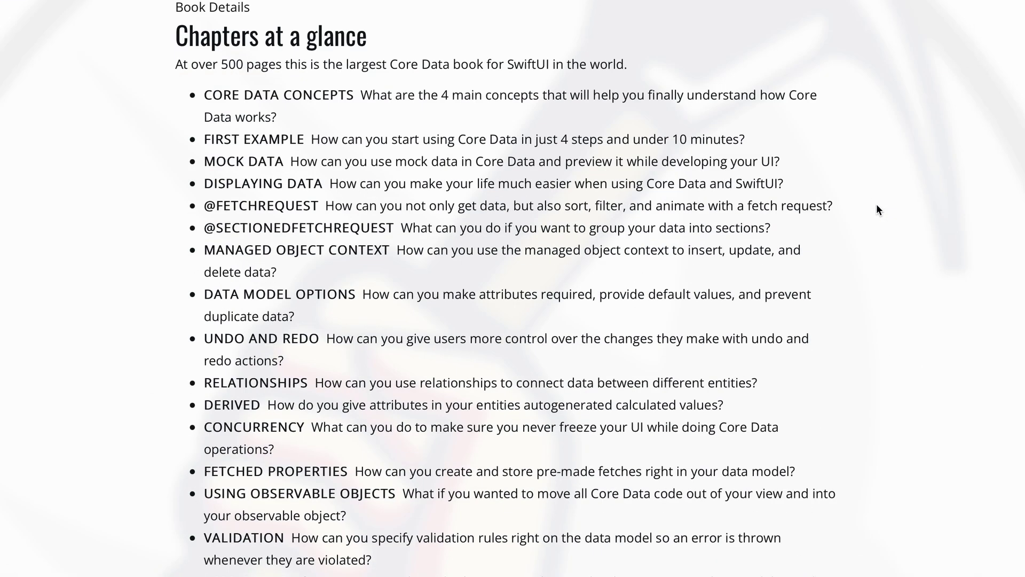
{"action": "scroll", "coordinate": [877, 204], "scroll_direction": "down", "scroll_amount": 5}
{"action": "scroll", "coordinate": [876, 204], "scroll_direction": "down", "scroll_amount": 5}
{"action": "scroll", "coordinate": [876, 204], "scroll_direction": "down", "scroll_amount": 5}
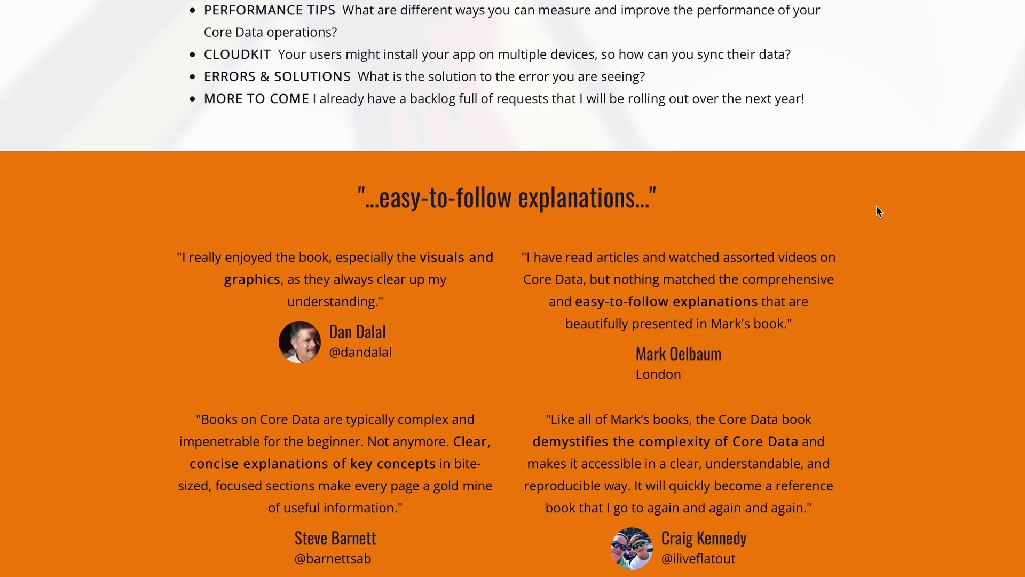
{"action": "scroll", "coordinate": [876, 205], "scroll_direction": "down", "scroll_amount": 5}
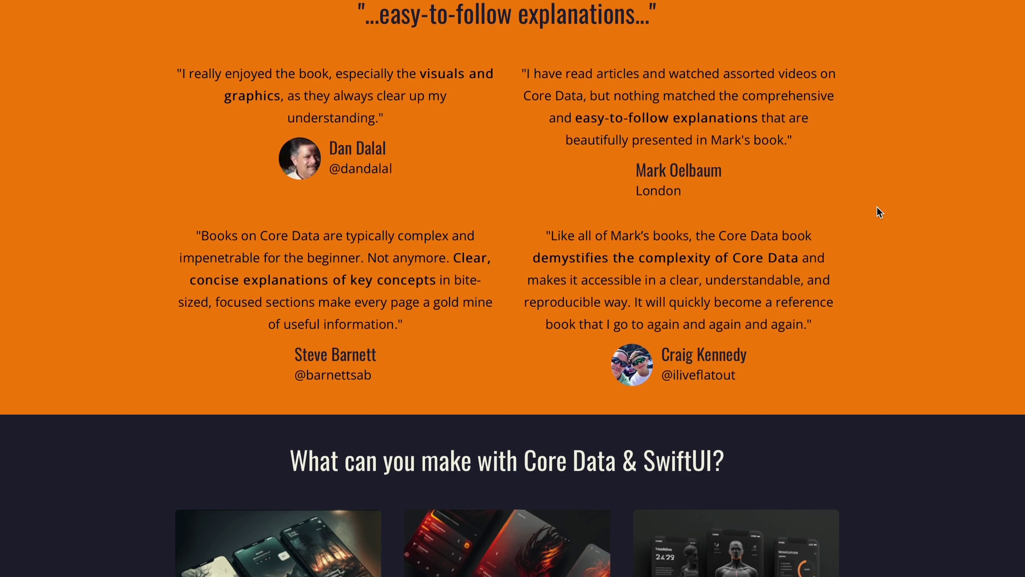
{"action": "scroll", "coordinate": [878, 211], "scroll_direction": "down", "scroll_amount": 5}
{"action": "scroll", "coordinate": [877, 212], "scroll_direction": "down", "scroll_amount": 5}
{"action": "scroll", "coordinate": [877, 211], "scroll_direction": "down", "scroll_amount": 3}
{"action": "scroll", "coordinate": [877, 212], "scroll_direction": "down", "scroll_amount": 5}
{"action": "scroll", "coordinate": [879, 212], "scroll_direction": "down", "scroll_amount": 5}
{"action": "scroll", "coordinate": [880, 213], "scroll_direction": "down", "scroll_amount": 5}
{"action": "scroll", "coordinate": [879, 212], "scroll_direction": "down", "scroll_amount": 5}
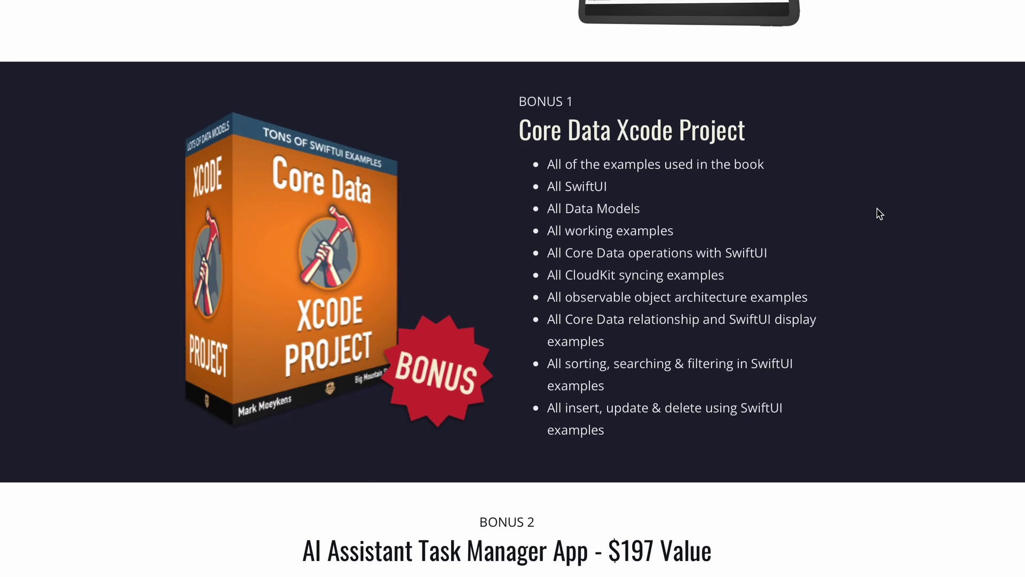
{"action": "scroll", "coordinate": [879, 213], "scroll_direction": "down", "scroll_amount": 5}
{"action": "scroll", "coordinate": [879, 214], "scroll_direction": "down", "scroll_amount": 3}
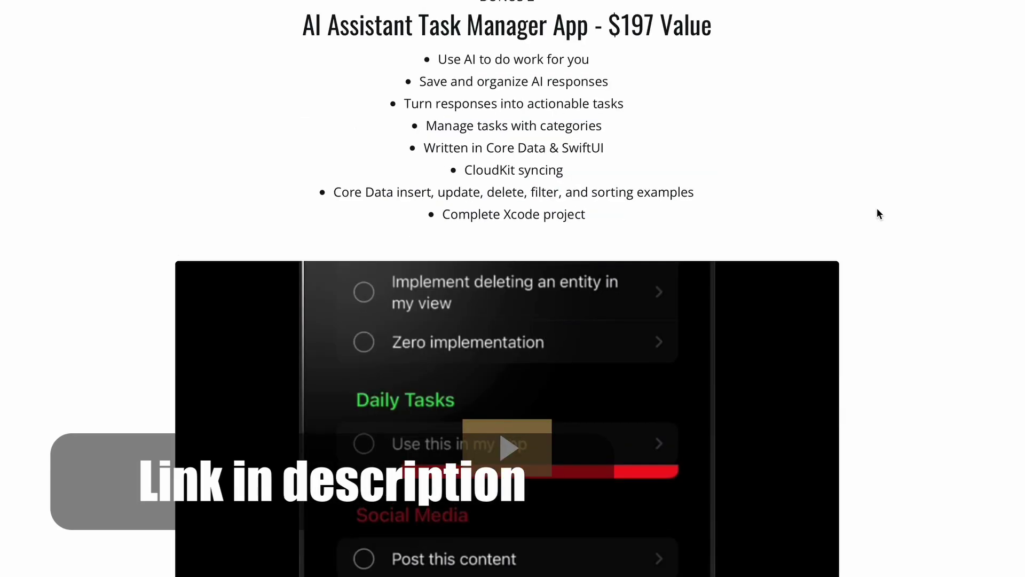
{"action": "scroll", "coordinate": [879, 213], "scroll_direction": "down", "scroll_amount": 5}
{"action": "scroll", "coordinate": [879, 213], "scroll_direction": "down", "scroll_amount": 5}
{"action": "scroll", "coordinate": [879, 213], "scroll_direction": "down", "scroll_amount": 3}
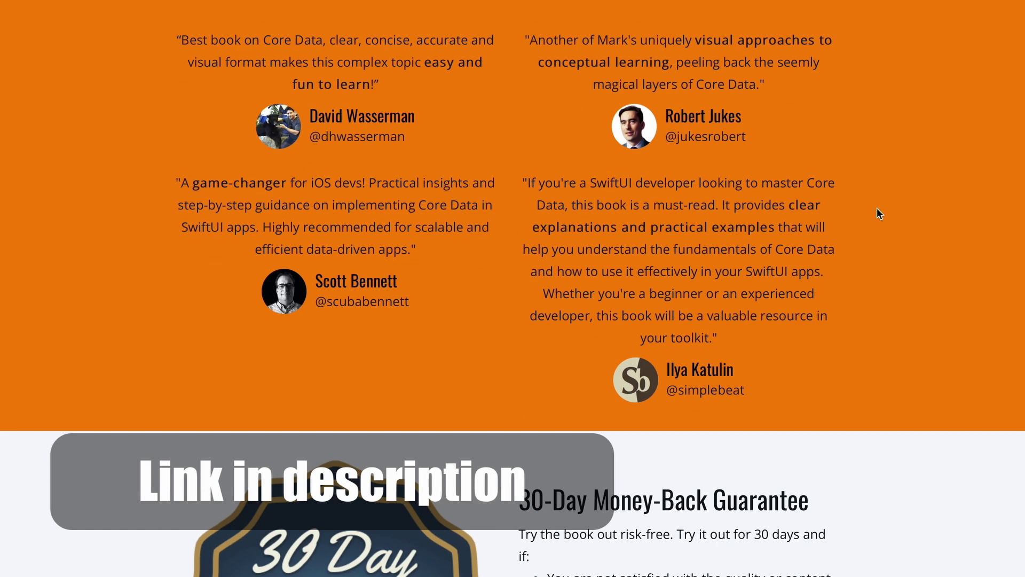
{"action": "scroll", "coordinate": [879, 213], "scroll_direction": "down", "scroll_amount": 2}
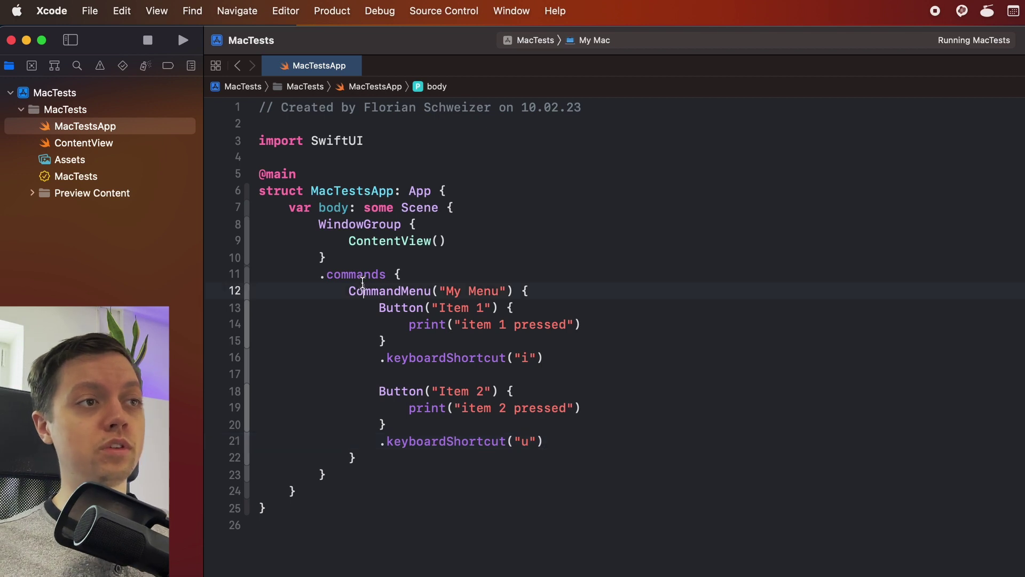
Step: Add WindowGroup { Text("second window group") } below the first scene's commands block
{"action": "left_click", "coordinate": [358, 275]}
{"action": "double_click", "coordinate": [357, 274]}
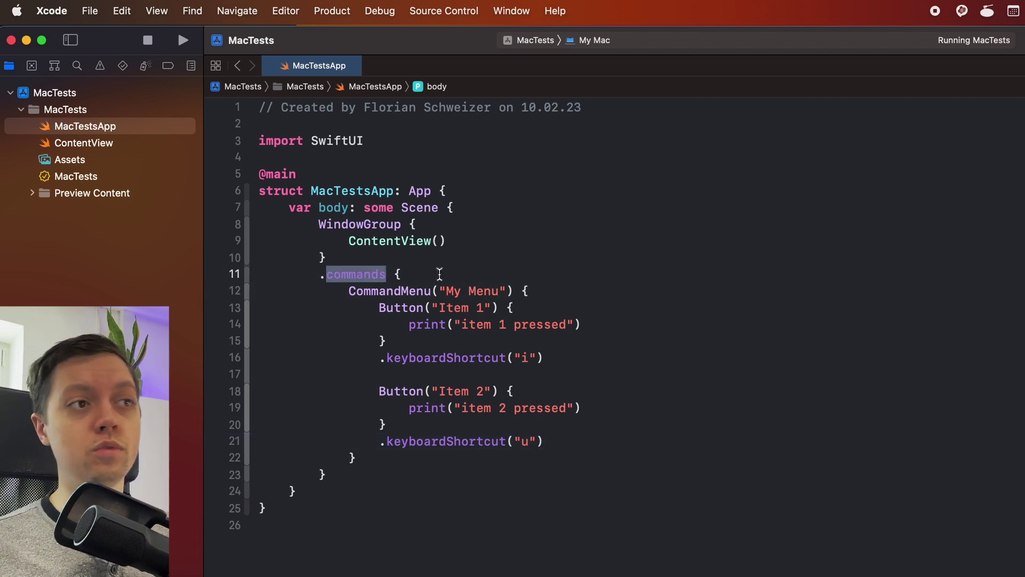
{"action": "left_click", "coordinate": [337, 475]}
{"action": "key", "text": "Return"}
{"action": "key", "text": "Return"}
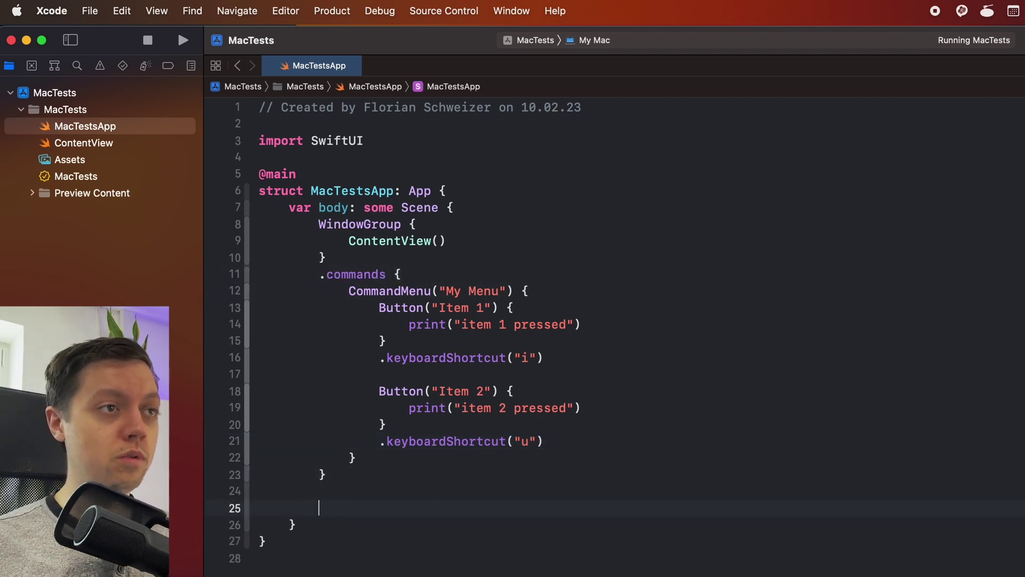
{"action": "type", "text": "Window"}
{"action": "key", "text": "Down"}
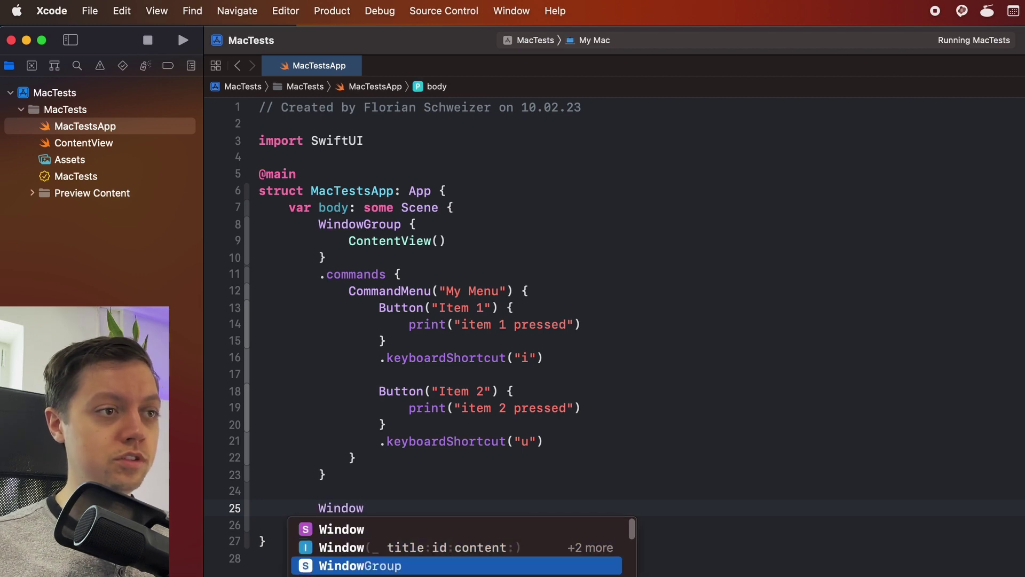
{"action": "key", "text": "Return"}
{"action": "type", "text": "{"}
{"action": "key", "text": "Return"}
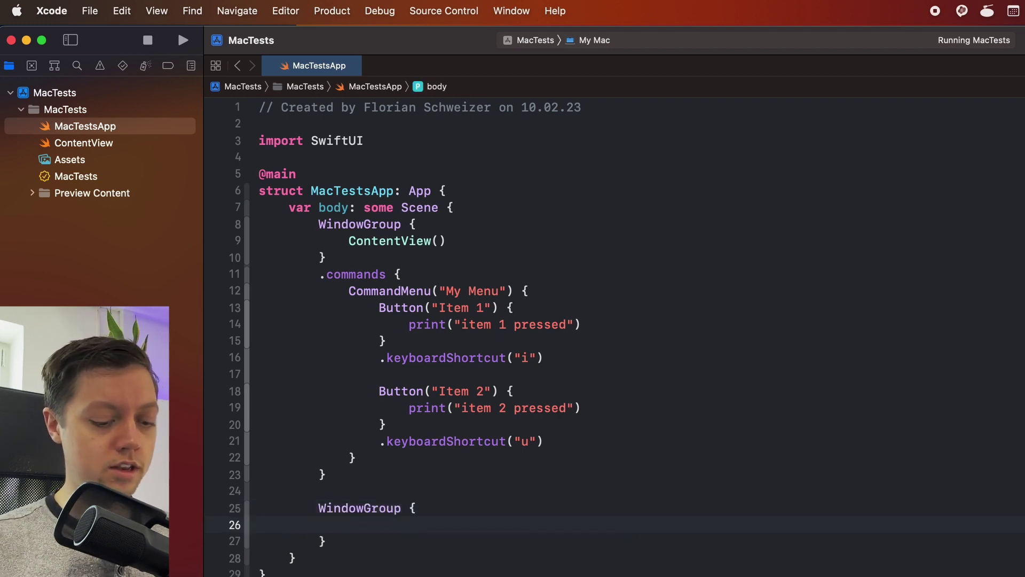
{"action": "type", "text": "Text(\""}
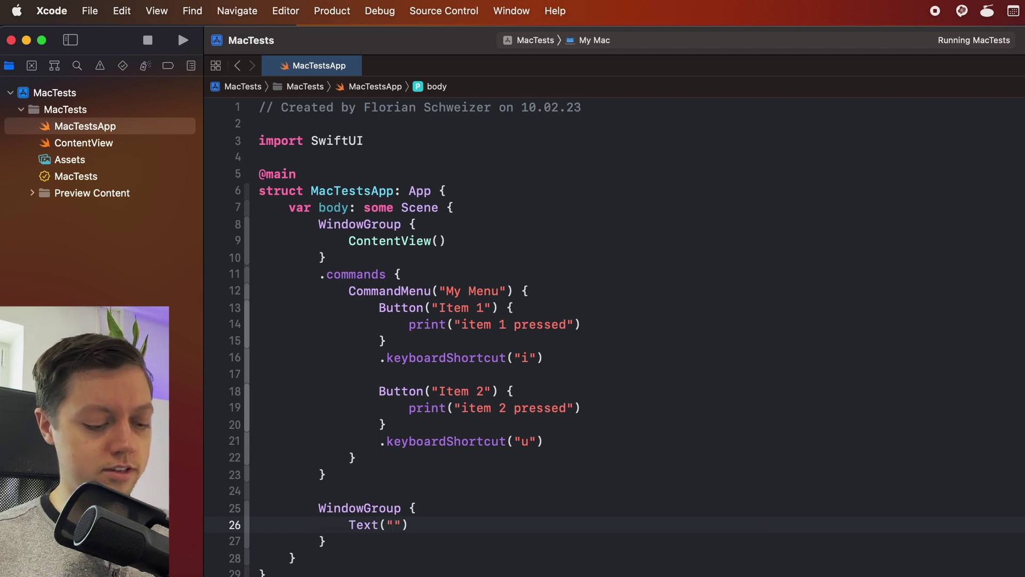
{"action": "type", "text": "second window group"}
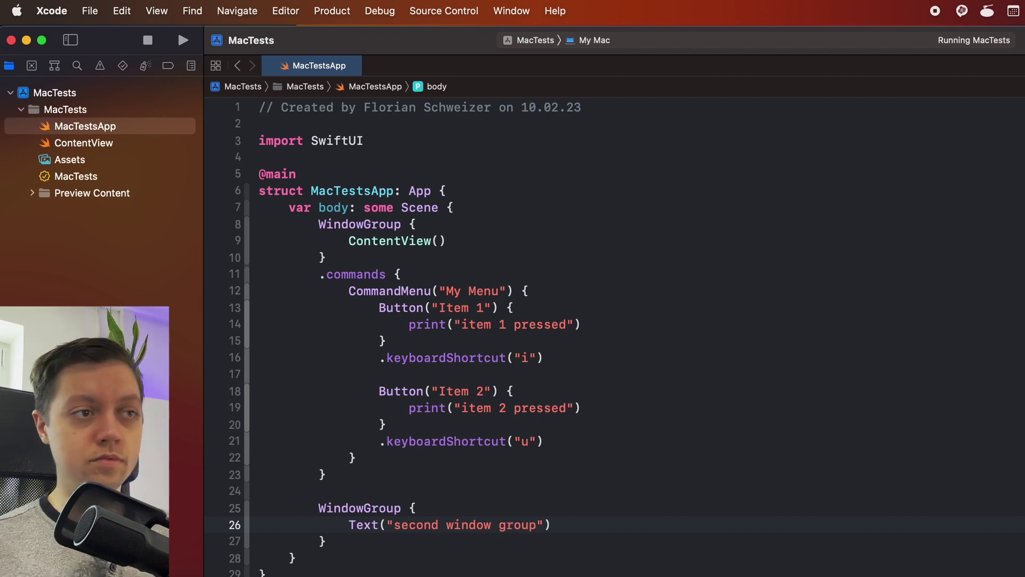
{"action": "key", "text": "Down"}
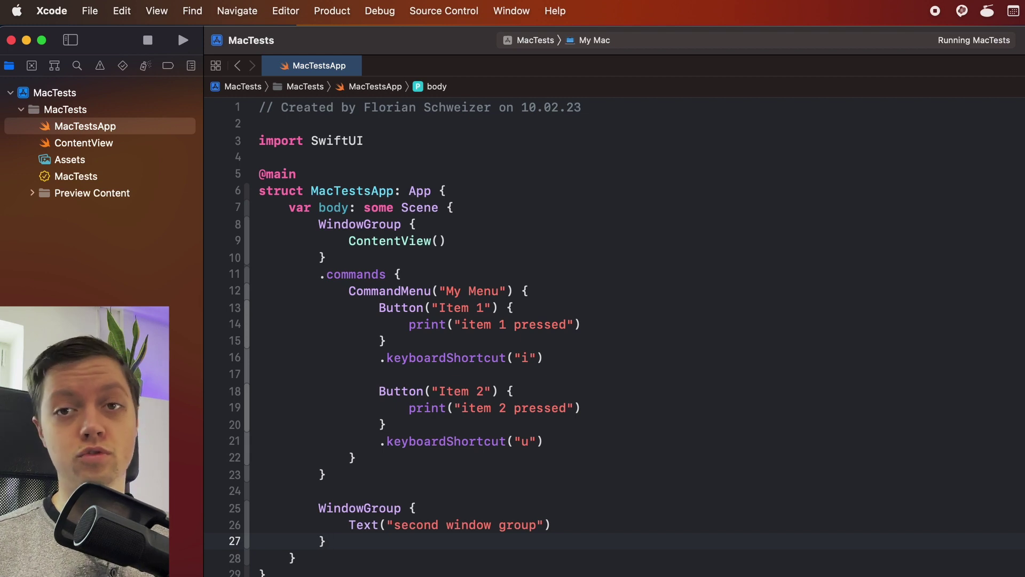
{"action": "left_click_drag", "start_coordinate": [355, 458], "coordinate": [349, 290]}
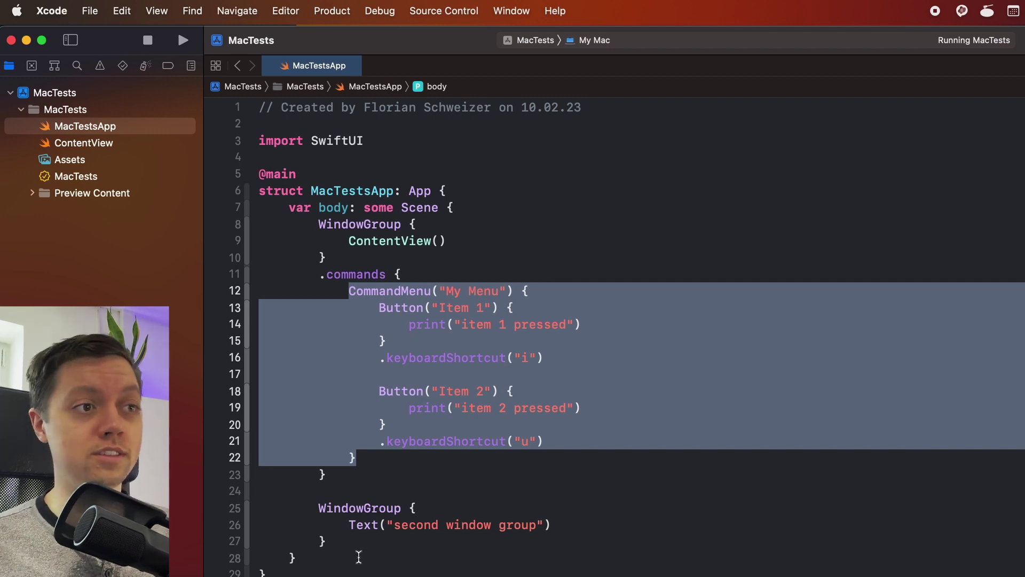
Step: Create a MyCommandMenu struct conforming to Commands with an empty body
{"action": "left_click", "coordinate": [297, 568]}
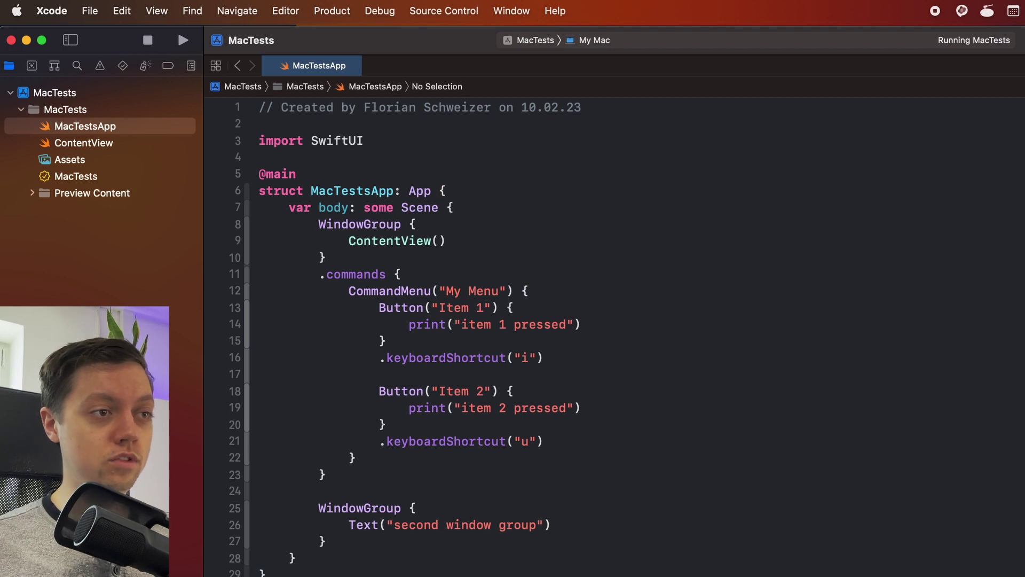
{"action": "key", "text": "Return"}
{"action": "key", "text": "Return"}
{"action": "type", "text": "struc"}
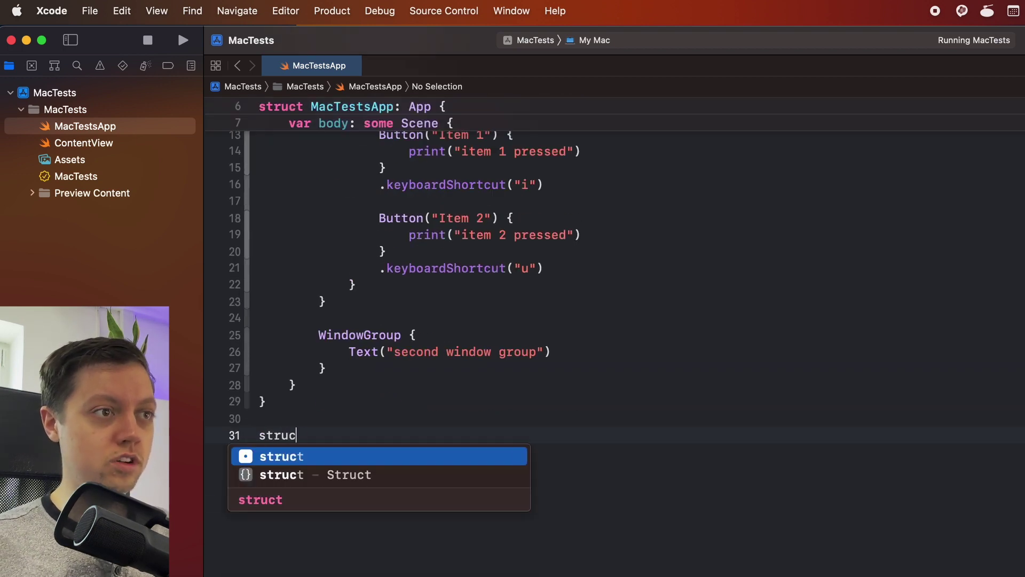
{"action": "type", "text": "t MyCommandMenu: "}
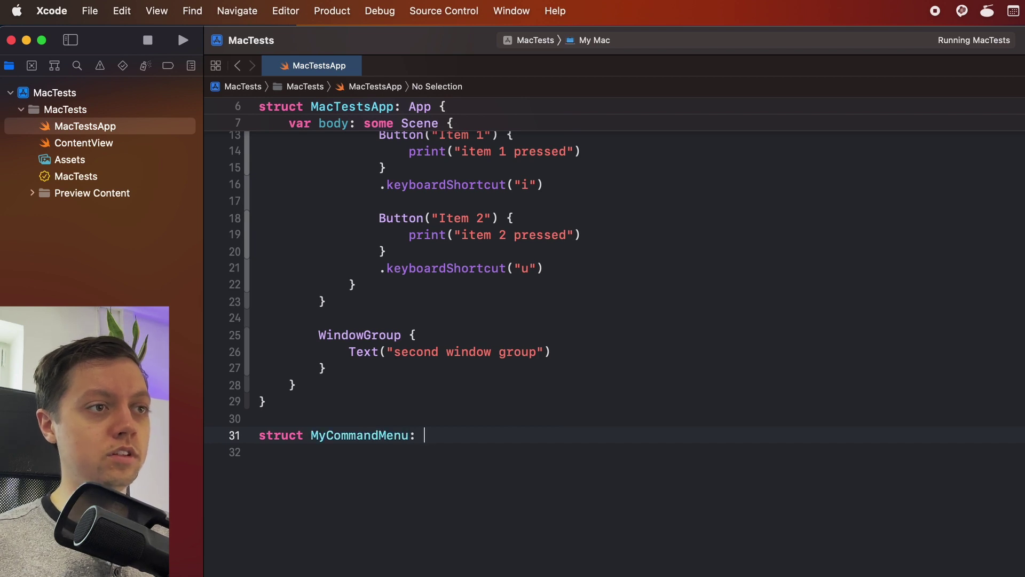
{"action": "type", "text": "Commands {"}
{"action": "key", "text": "Return"}
{"action": "type", "text": "body"}
{"action": "key", "text": "Return"}
{"action": "type", "text": "{"}
{"action": "key", "text": "Return"}
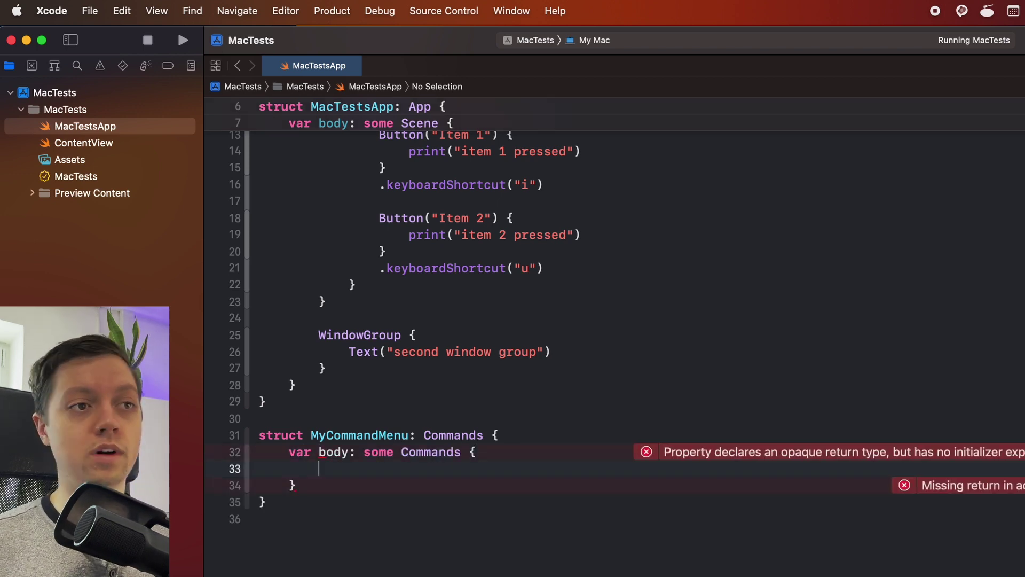
{"action": "scroll", "coordinate": [561, 321], "scroll_direction": "up", "scroll_amount": 5}
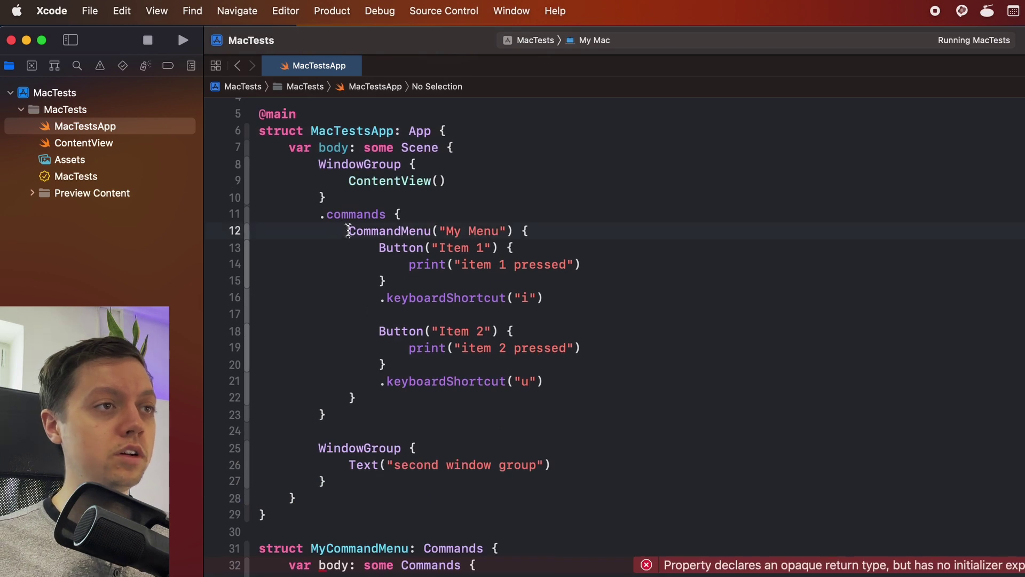
Step: Move the My Menu CommandMenu block into MyCommandMenu's body
{"action": "left_click_drag", "start_coordinate": [349, 231], "coordinate": [357, 398]}
{"action": "key", "text": "super+x"}
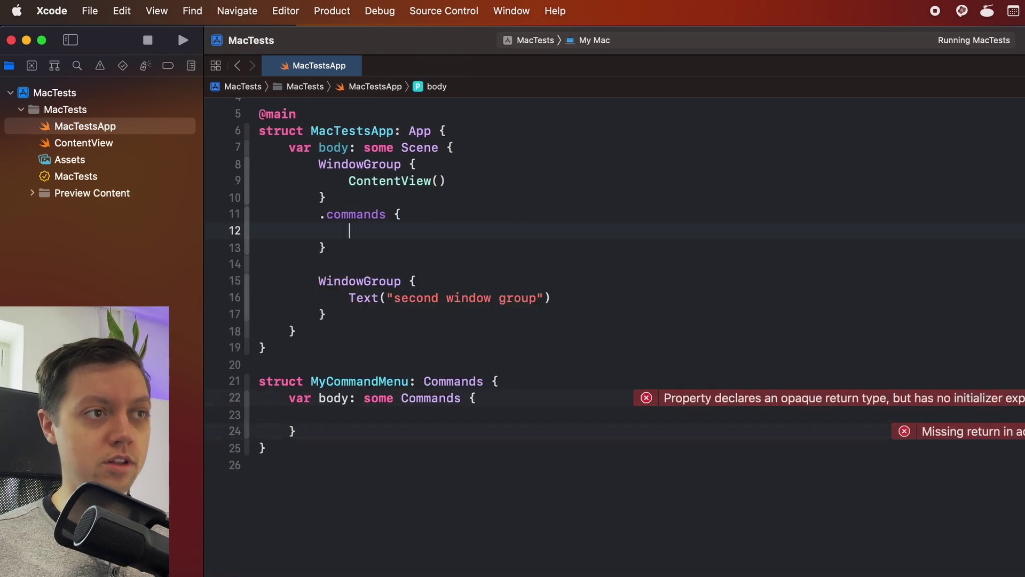
{"action": "left_click", "coordinate": [369, 416]}
{"action": "key", "text": "super+v"}
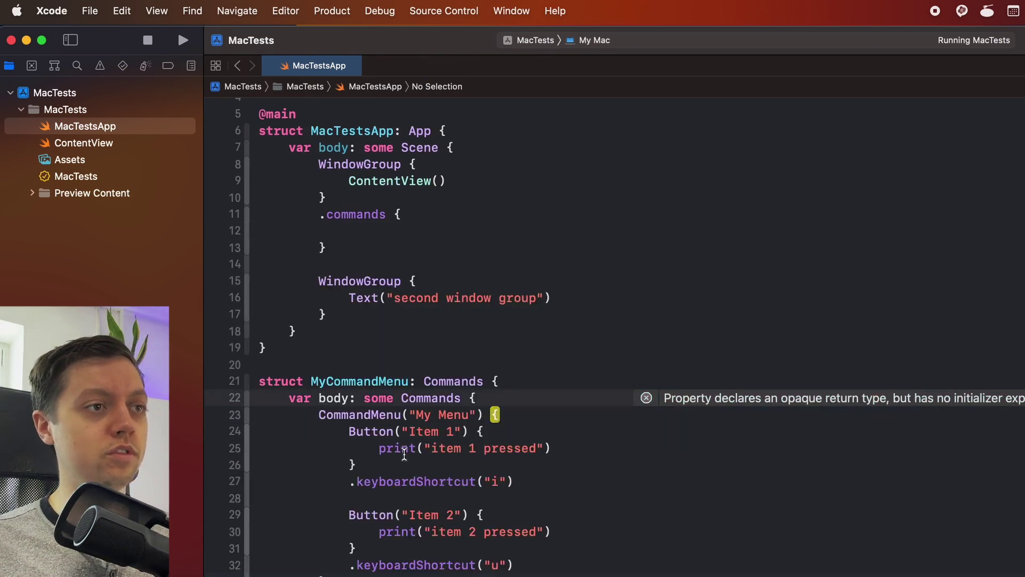
{"action": "scroll", "coordinate": [561, 321], "scroll_direction": "up", "scroll_amount": 3}
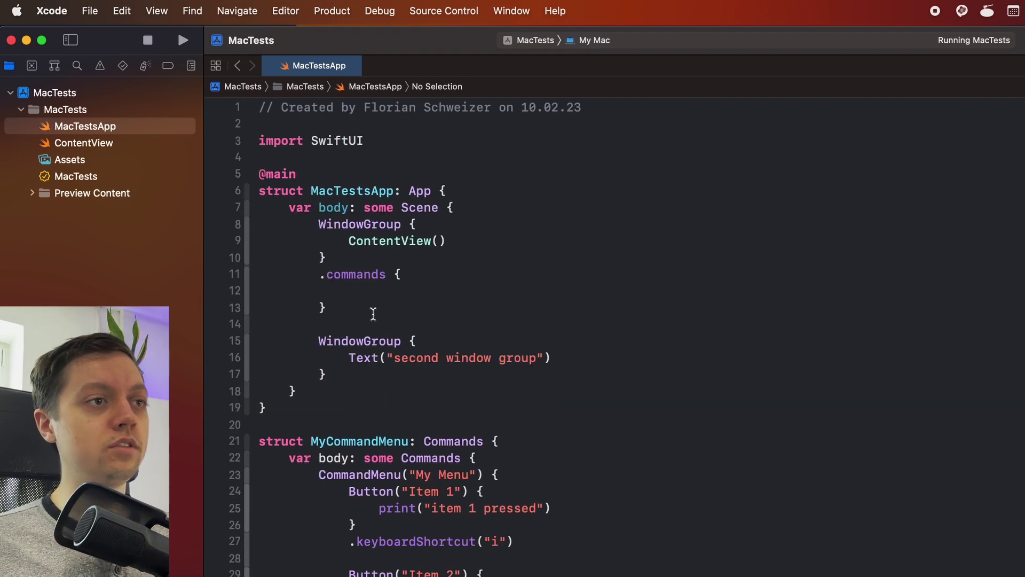
Step: Attach MyCommandMenu() through .commands to both WindowGroup scenes
{"action": "left_click", "coordinate": [375, 293]}
{"action": "type", "text": "MyC"}
{"action": "key", "text": "Down"}
{"action": "key", "text": "Return"}
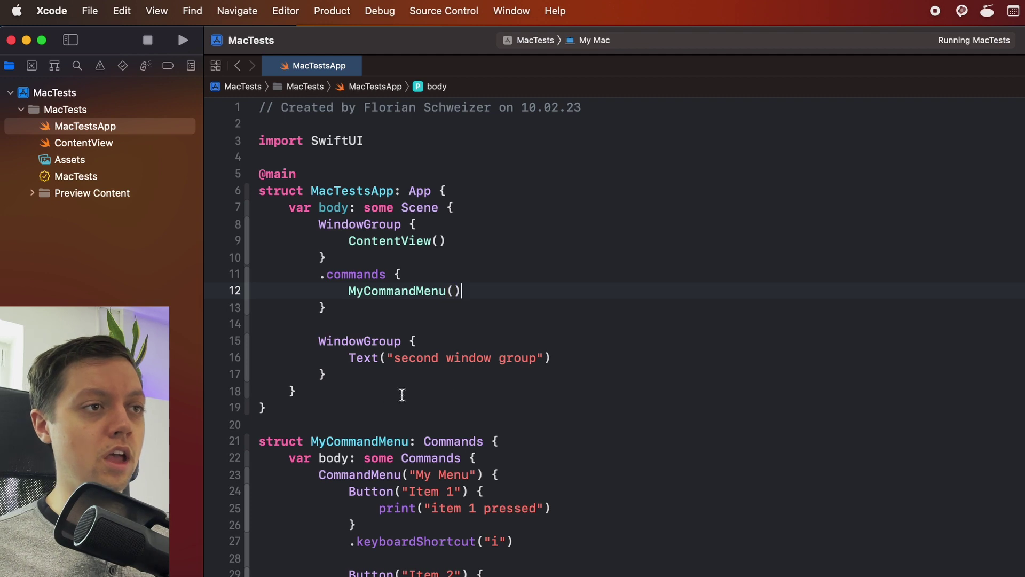
{"action": "left_click", "coordinate": [369, 374]}
{"action": "key", "text": "Return"}
{"action": "type", "text": ".comm"}
{"action": "key", "text": "Down"}
{"action": "key", "text": "Return"}
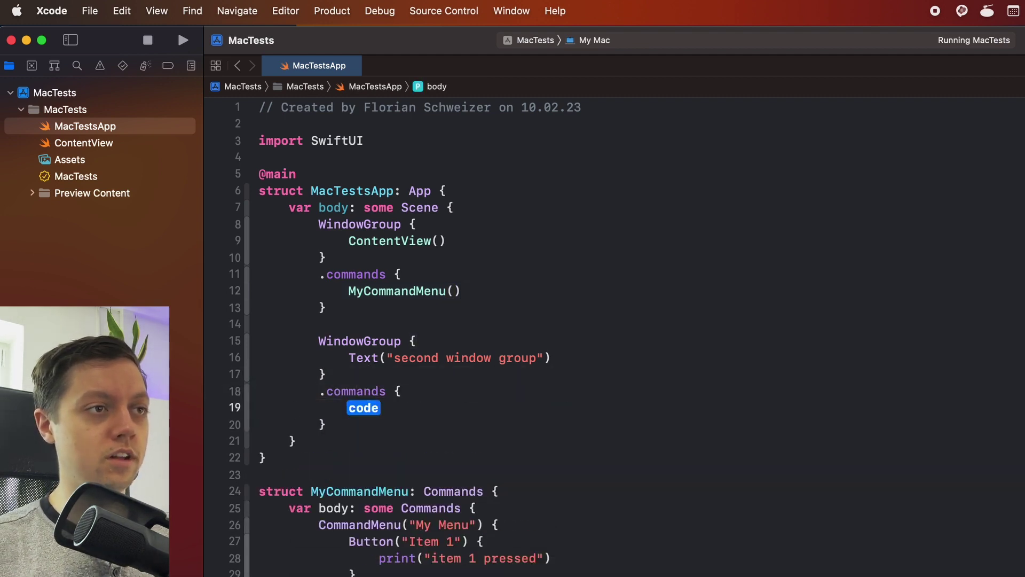
{"action": "type", "text": "MyCo"}
{"action": "key", "text": "Down"}
{"action": "key", "text": "Return"}
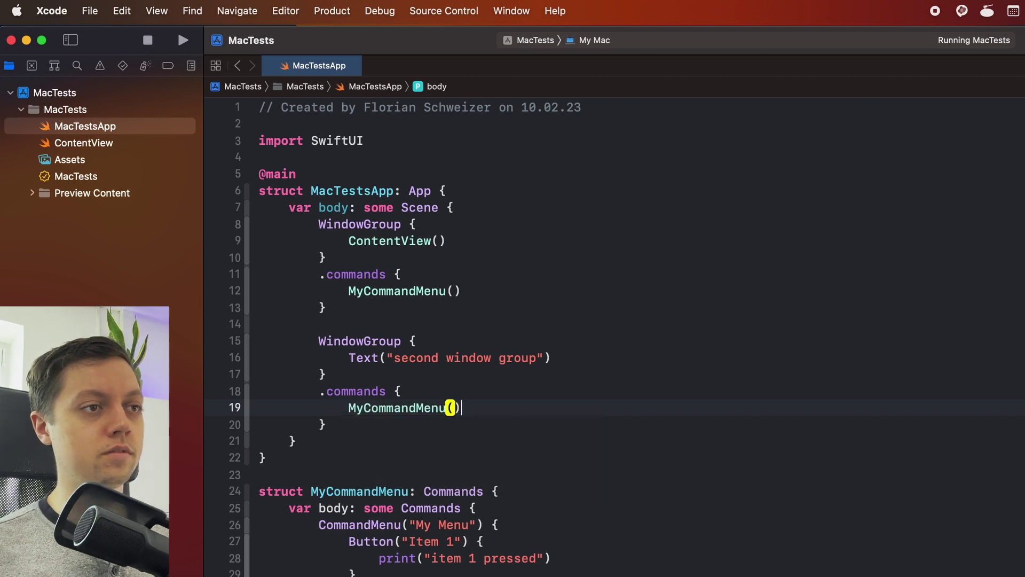
{"action": "key", "text": "Down"}
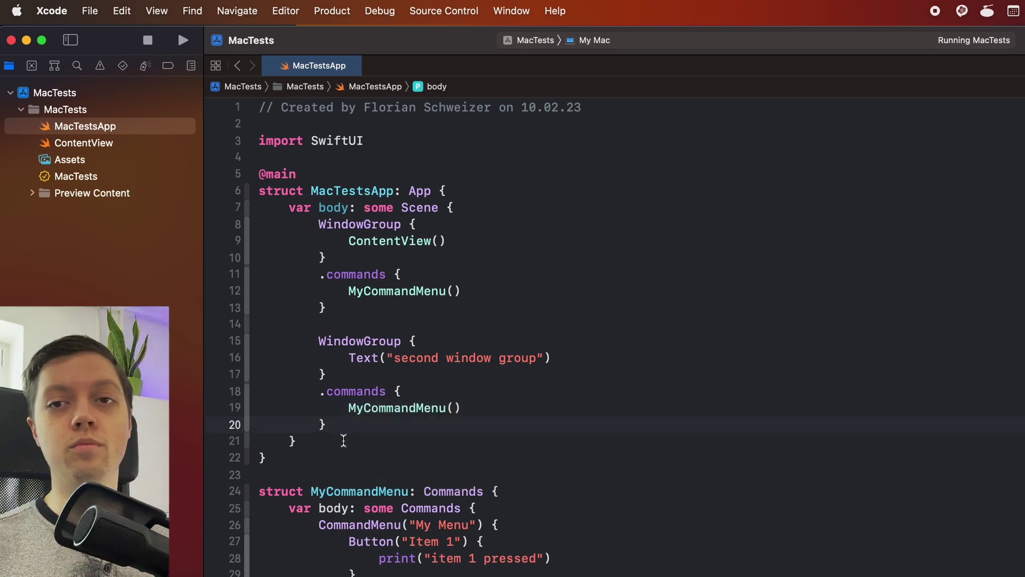
Step: Replace the second WindowGroup with Settings { Text("settings") }, then glance at the File menu
{"action": "left_click_drag", "start_coordinate": [351, 423], "coordinate": [315, 343]}
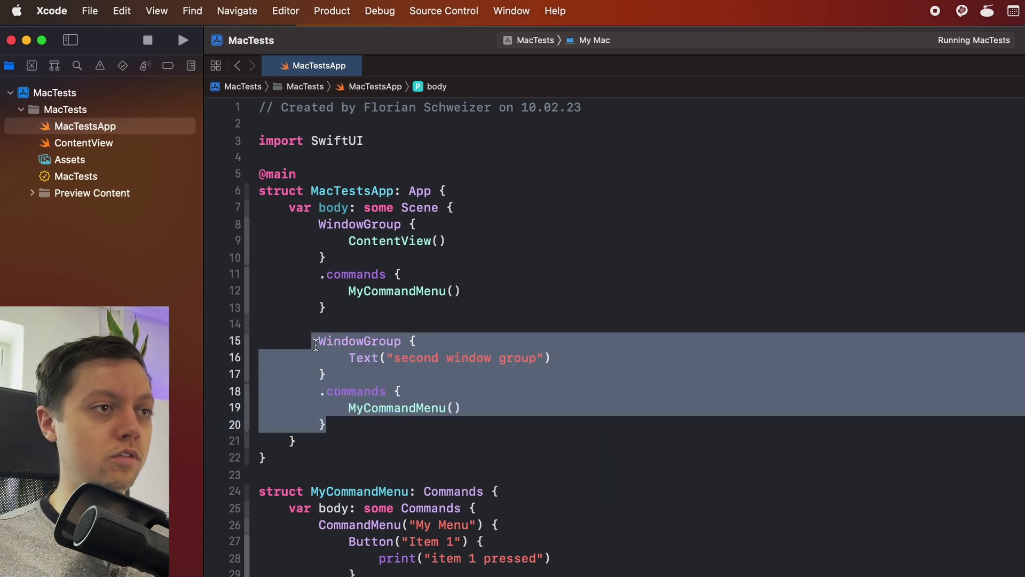
{"action": "type", "text": "Settings {"}
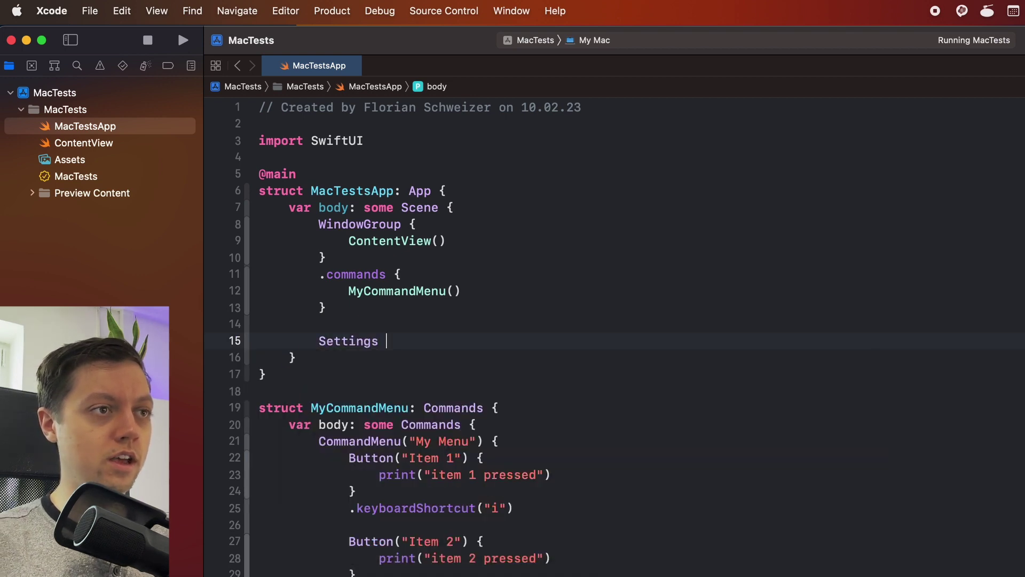
{"action": "key", "text": "Return"}
{"action": "type", "text": "Te"}
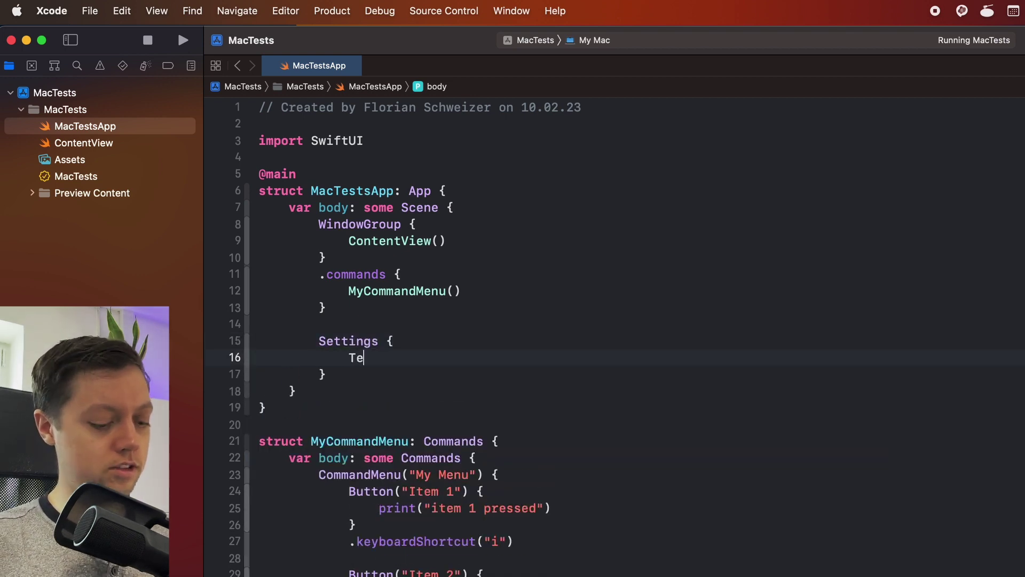
{"action": "type", "text": "xt(\"settings"}
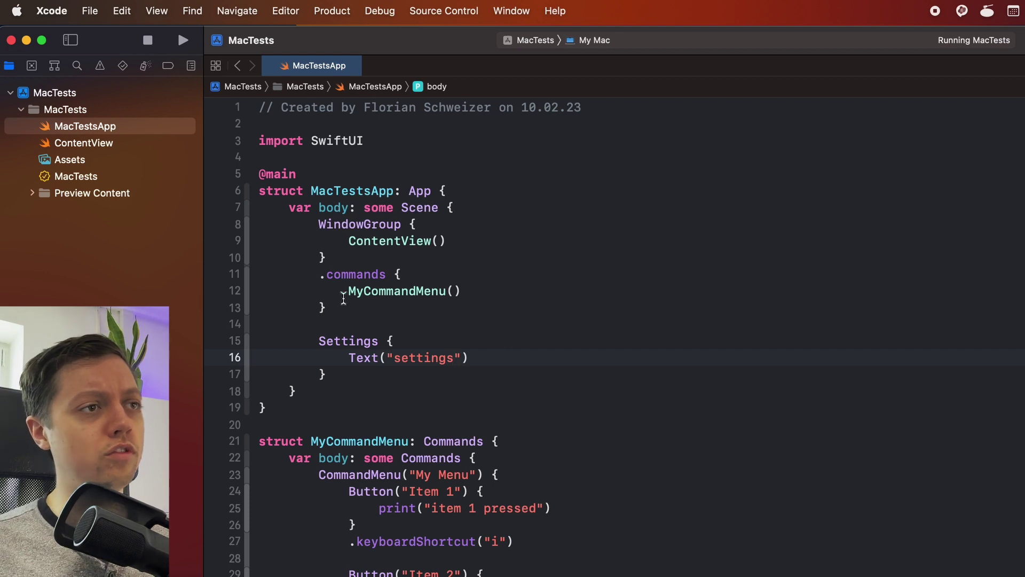
{"action": "left_click", "coordinate": [470, 290]}
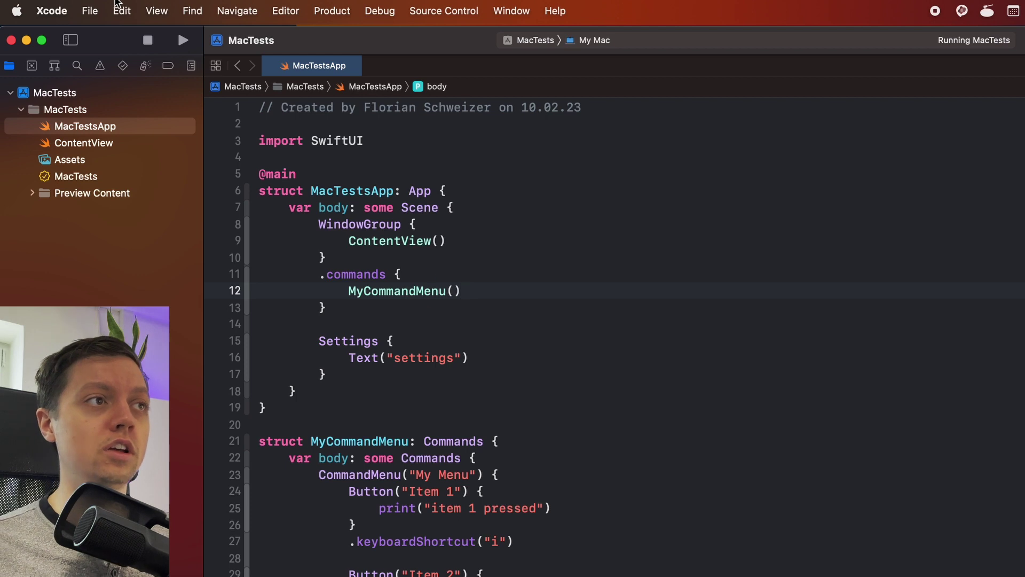
{"action": "left_click", "coordinate": [91, 11]}
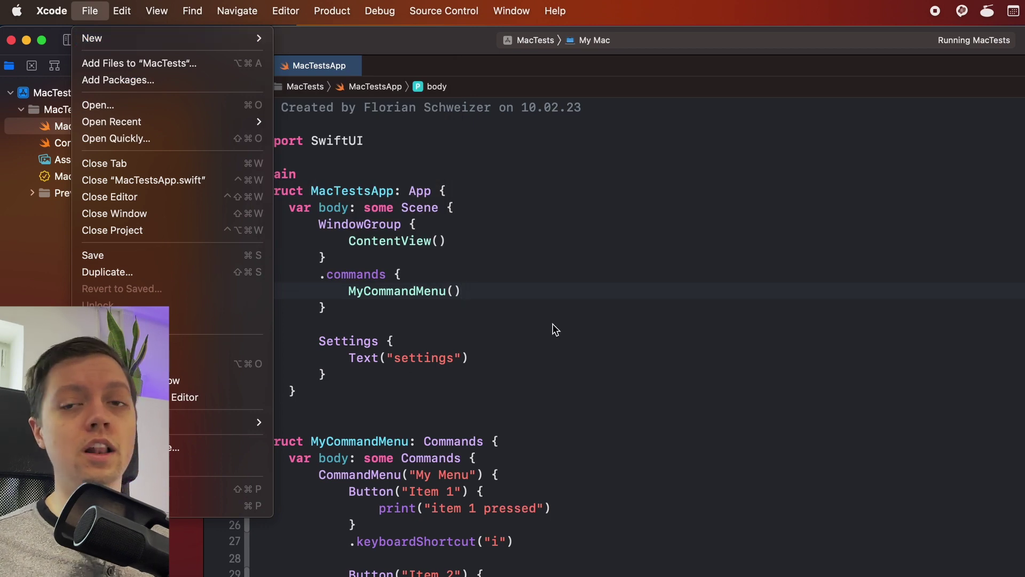
Step: Insert CommandGroup(before: .appSettings) below MyCommandMenu()
{"action": "left_click", "coordinate": [550, 294]}
{"action": "key", "text": "Return"}
{"action": "key", "text": "Return"}
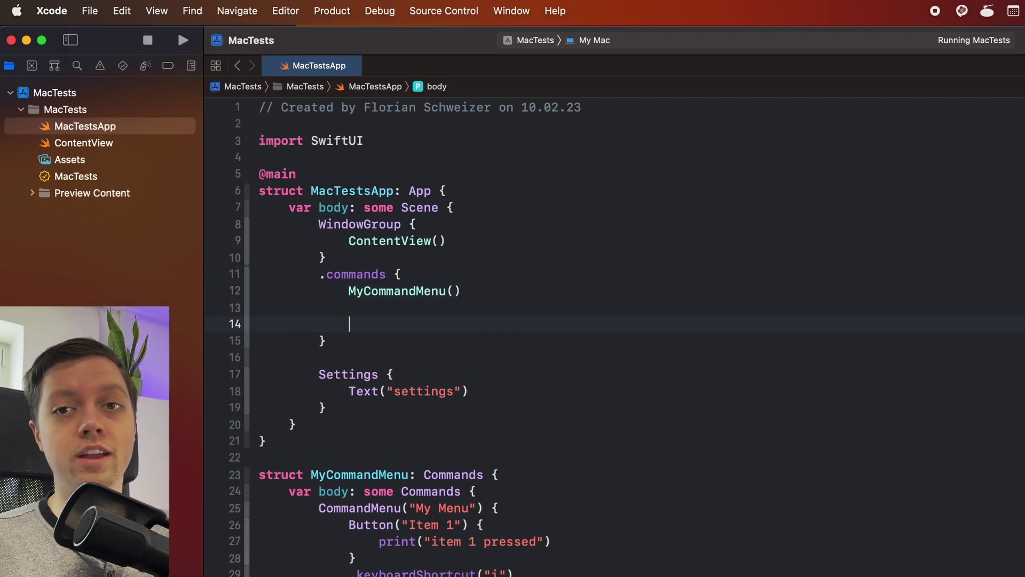
{"action": "type", "text": "CommandGroup"}
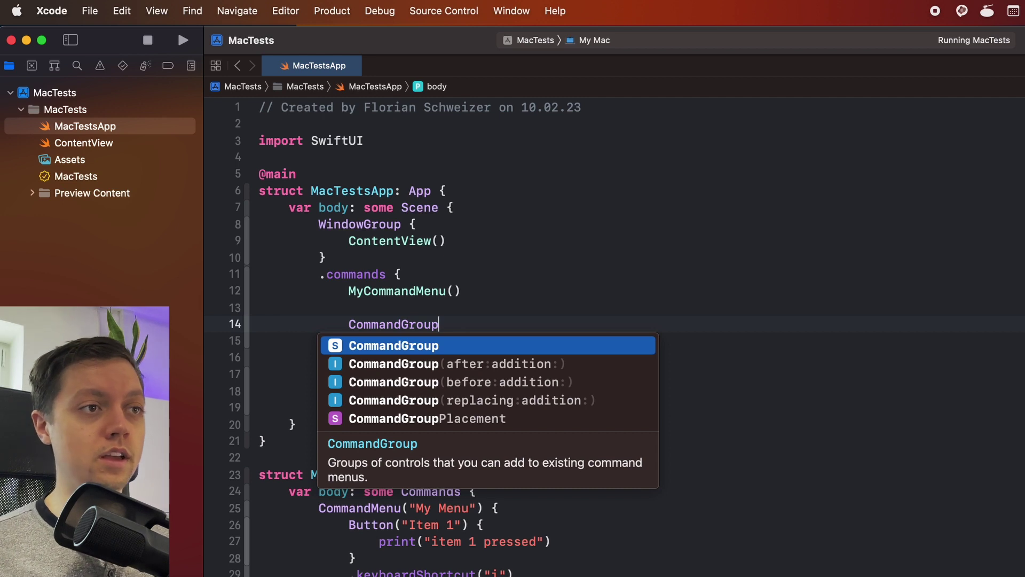
{"action": "key", "text": "Down"}
{"action": "key", "text": "Down"}
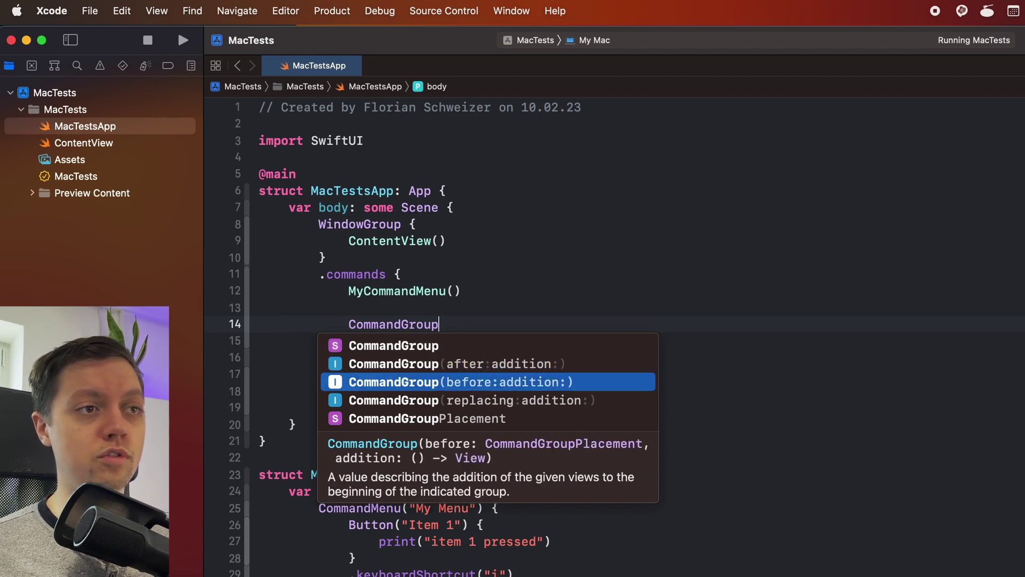
{"action": "key", "text": "Down"}
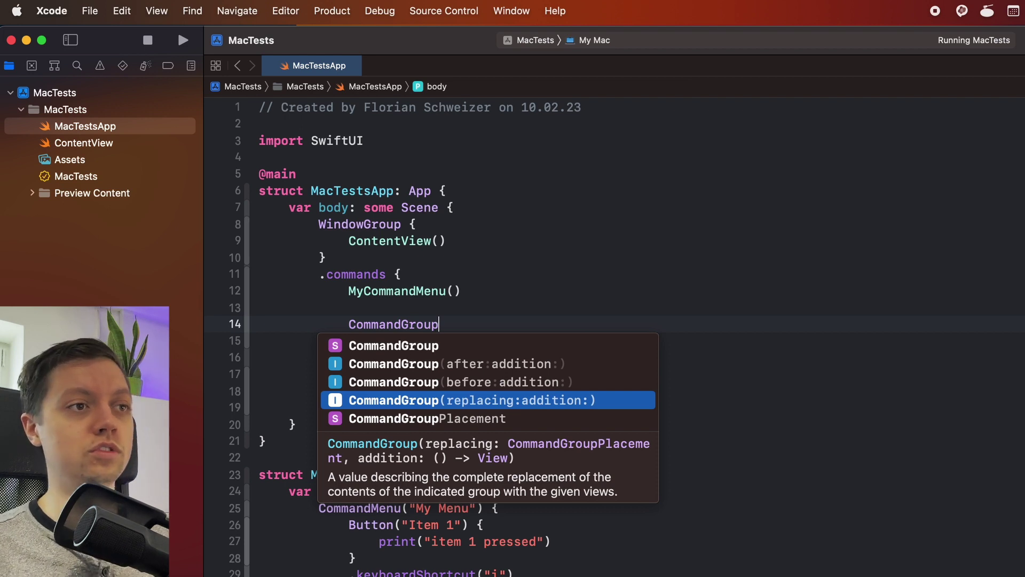
{"action": "key", "text": "Up"}
{"action": "key", "text": "Return"}
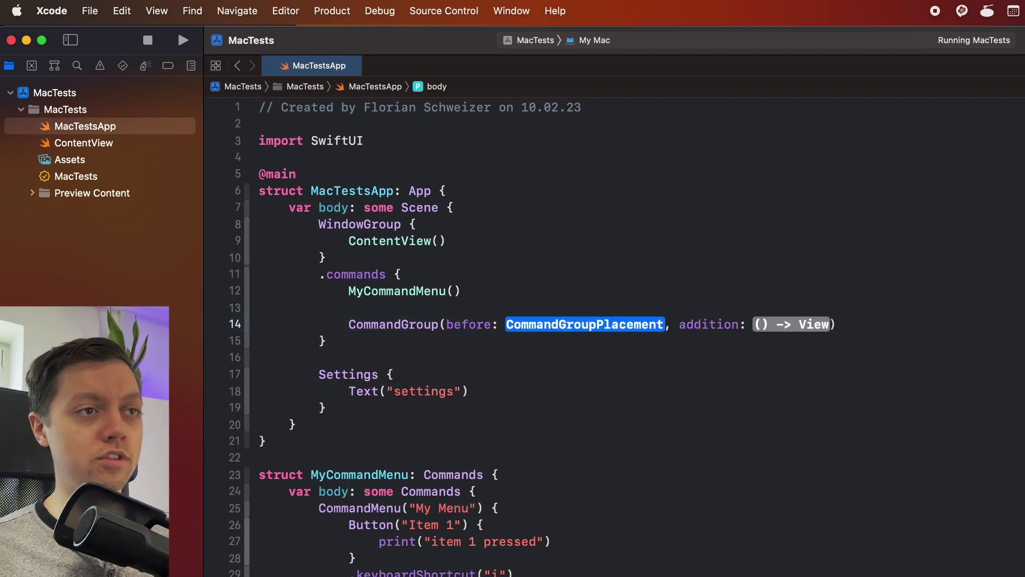
{"action": "type", "text": "."}
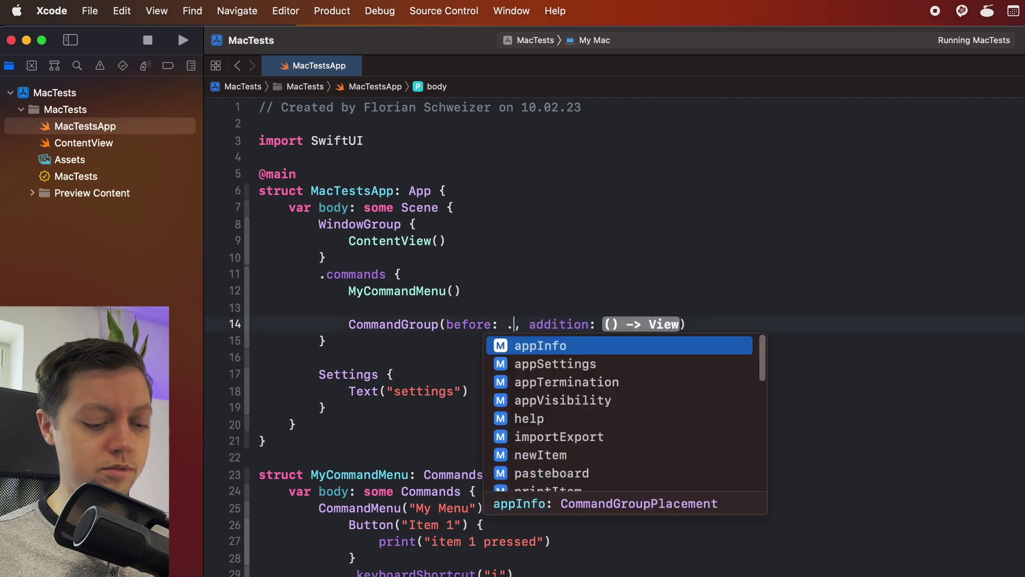
{"action": "type", "text": "set"}
{"action": "key", "text": "Return"}
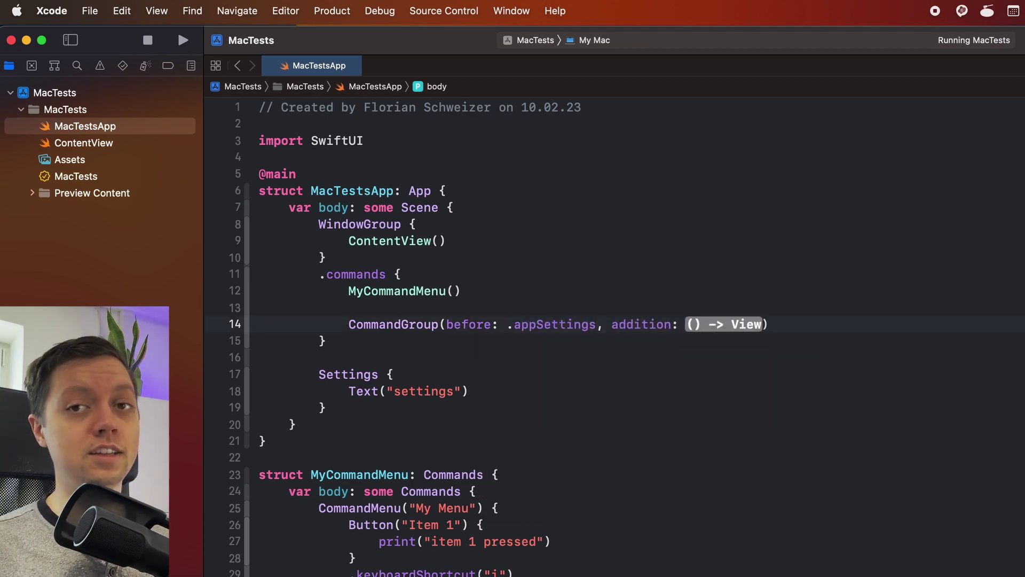
Step: Put a "Check for updates" button with an empty action inside the CommandGroup
{"action": "key", "text": "Tab"}
{"action": "key", "text": "Return"}
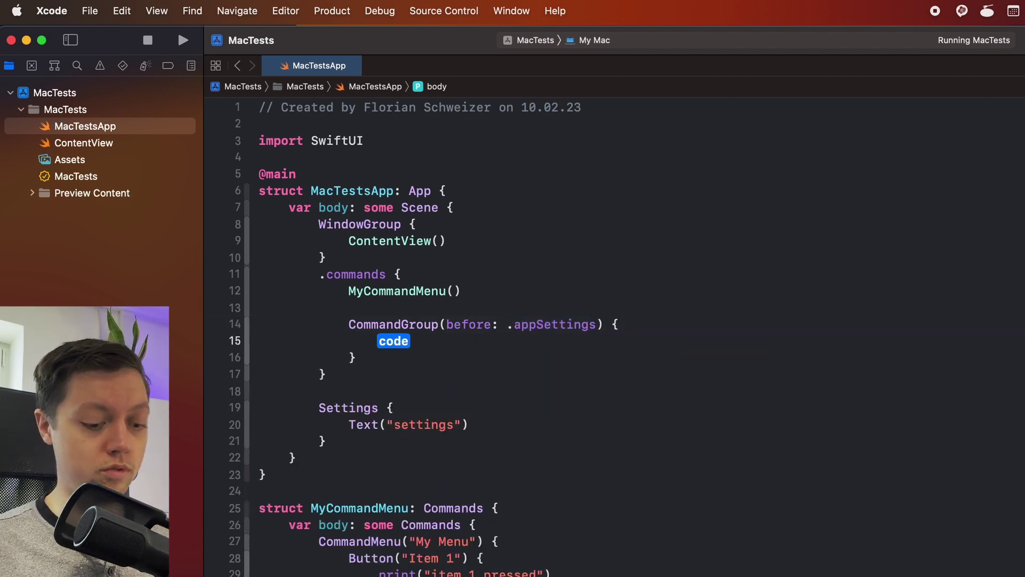
{"action": "type", "text": "Button(\""}
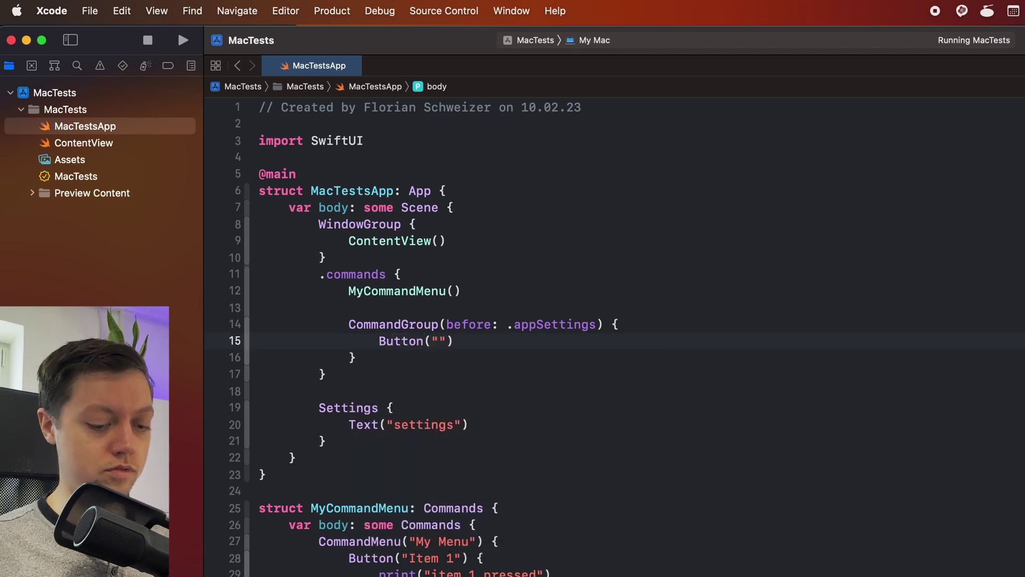
{"action": "type", "text": "Check for updates"}
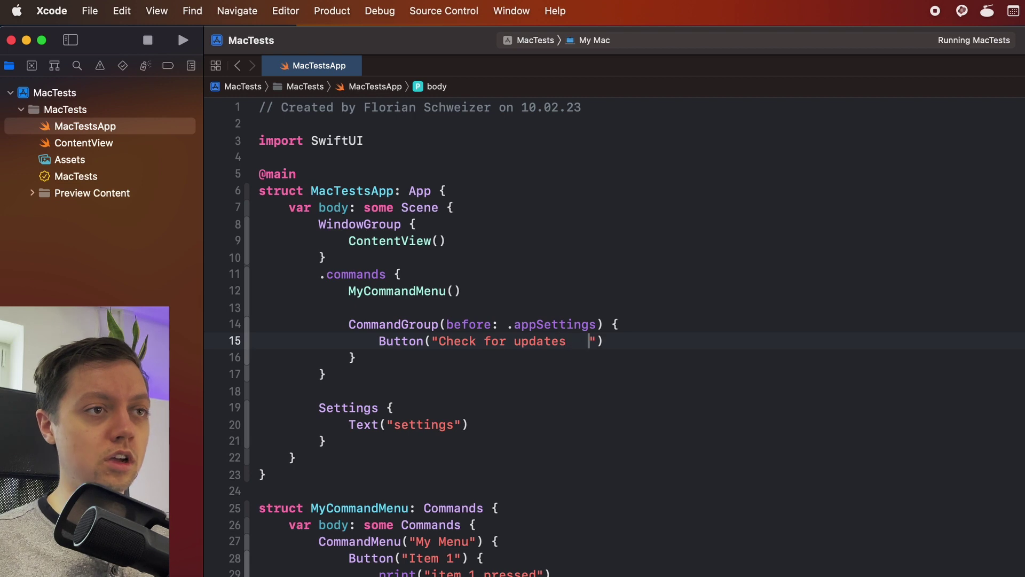
{"action": "key", "text": "BackSpace"}
{"action": "key", "text": "BackSpace"}
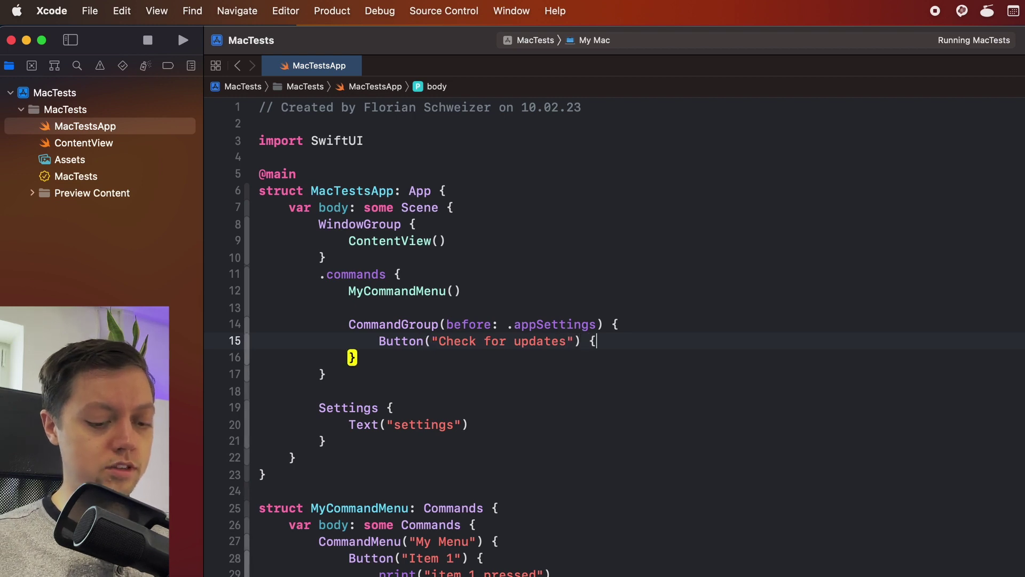
{"action": "type", "text": "{"}
{"action": "key", "text": "Return"}
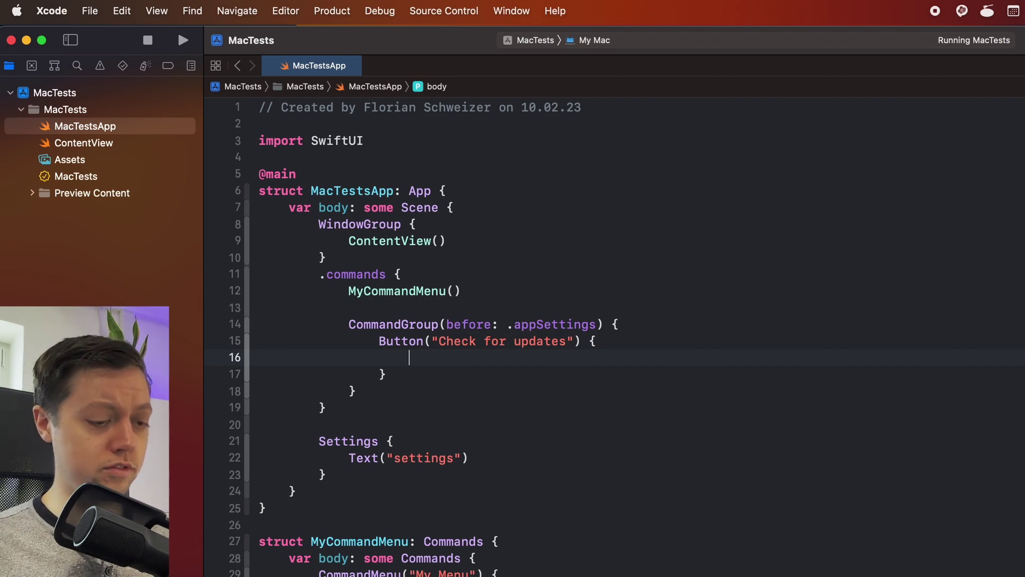
Step: Stop and relaunch MacTests, then open its app menu showing Check for updates
{"action": "key", "text": "super+period"}
{"action": "key", "text": "super+r"}
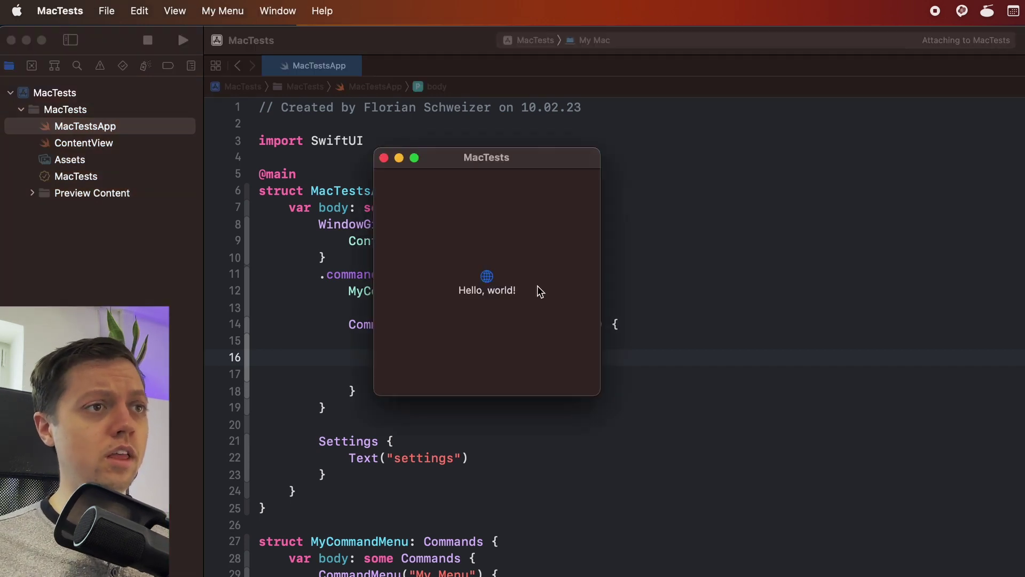
{"action": "left_click", "coordinate": [59, 12]}
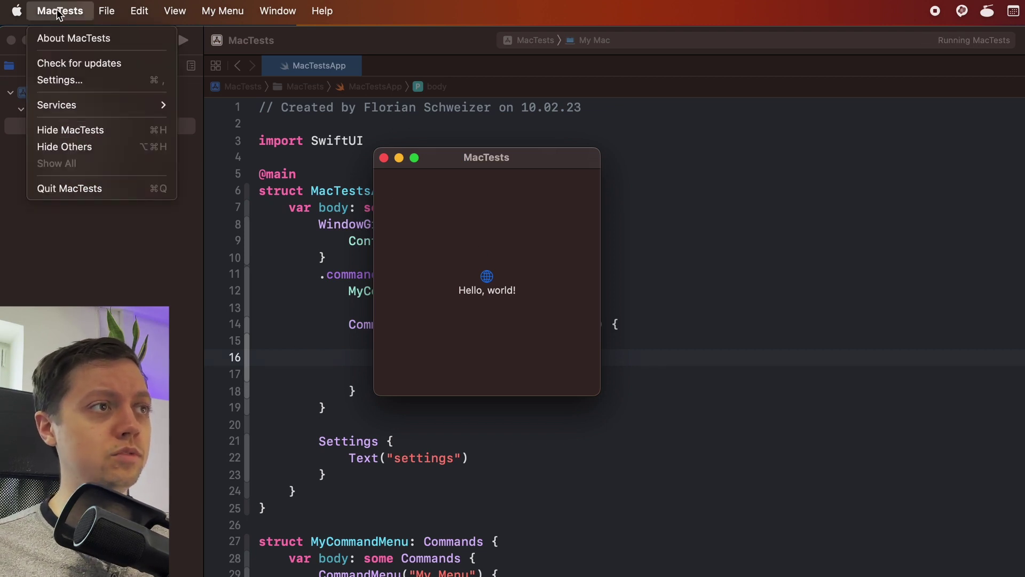
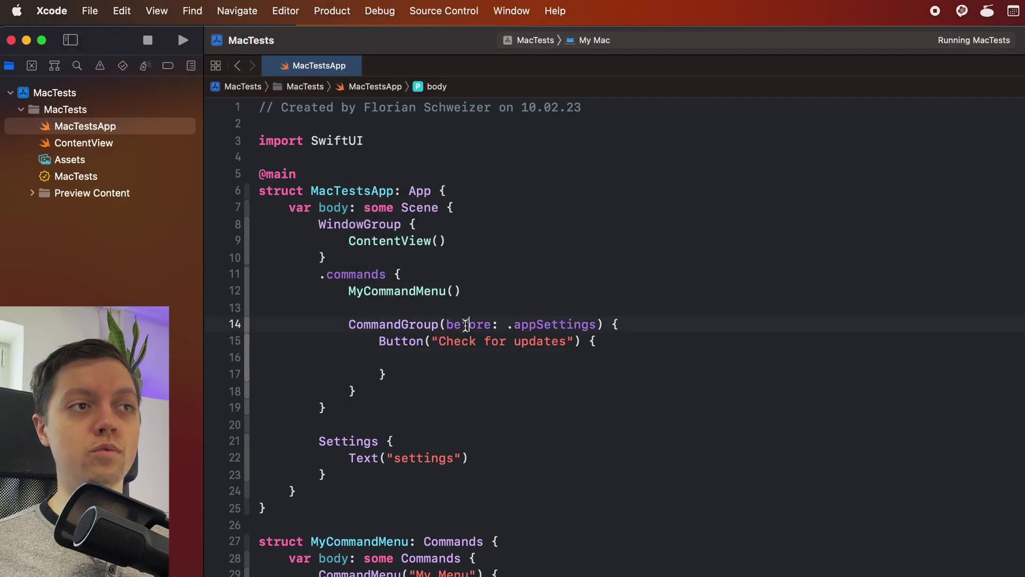
Step: Revert the first group's placement to before and add a blank line below it
{"action": "double_click", "coordinate": [468, 325]}
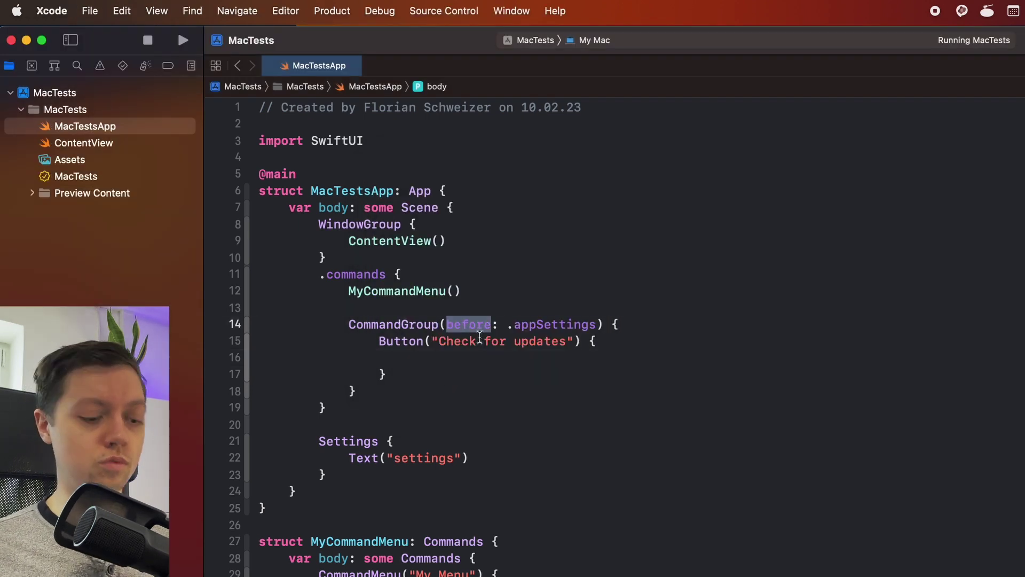
{"action": "type", "text": "after"}
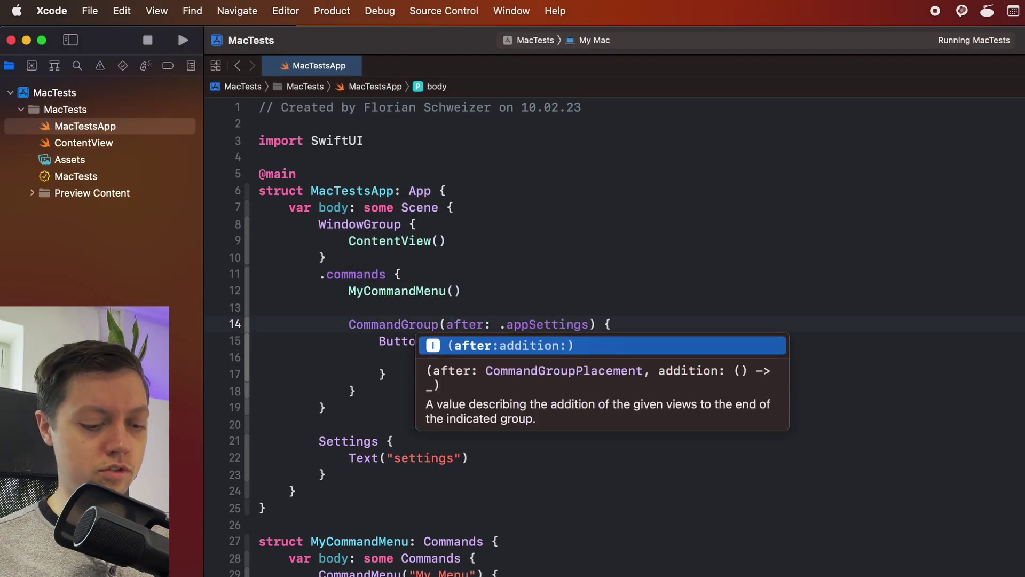
{"action": "key", "text": "super+z"}
{"action": "key", "text": "super+z"}
{"action": "key", "text": "Down"}
{"action": "key", "text": "Down"}
{"action": "key", "text": "Down"}
{"action": "key", "text": "Down"}
{"action": "key", "text": "Return"}
{"action": "key", "text": "Return"}
{"action": "type", "text": "ommand"}
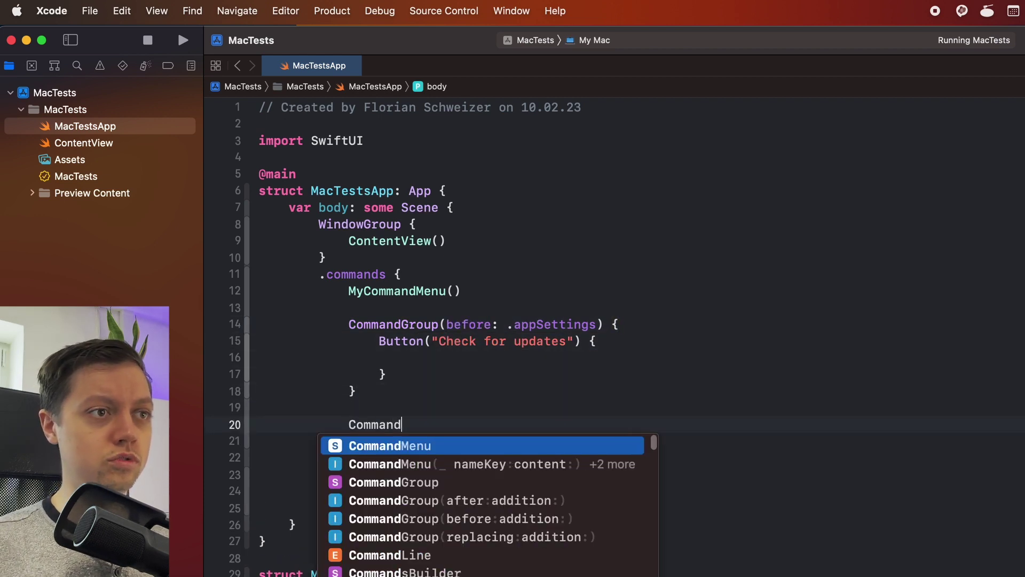
Step: Insert a CommandGroup replacing .appInfo that holds a Button("Hello, world") with an empty action
{"action": "key", "text": "Down"}
{"action": "key", "text": "Down"}
{"action": "key", "text": "Down"}
{"action": "key", "text": "Down"}
{"action": "key", "text": "Down"}
{"action": "key", "text": "Return"}
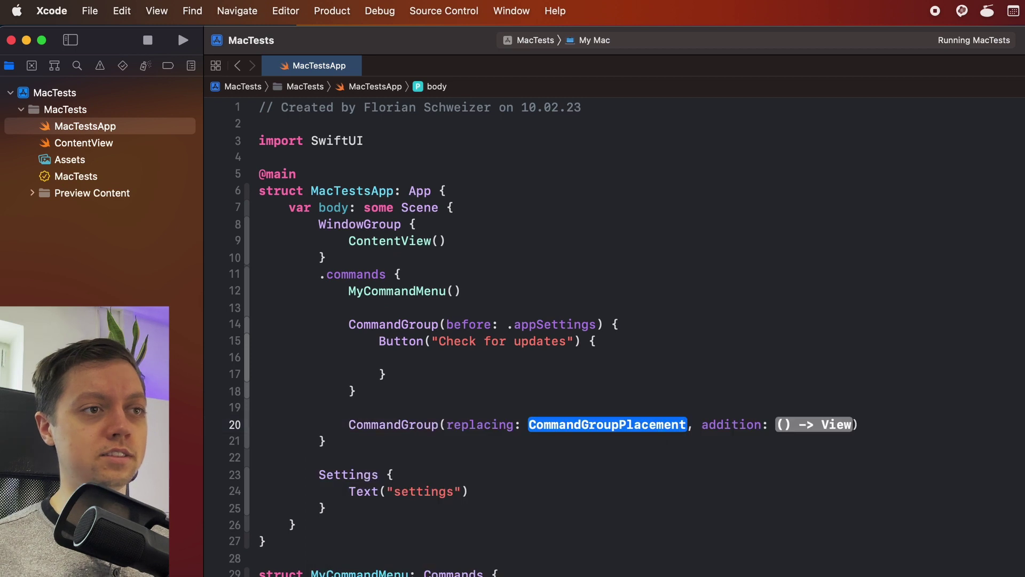
{"action": "type", "text": ".appi"}
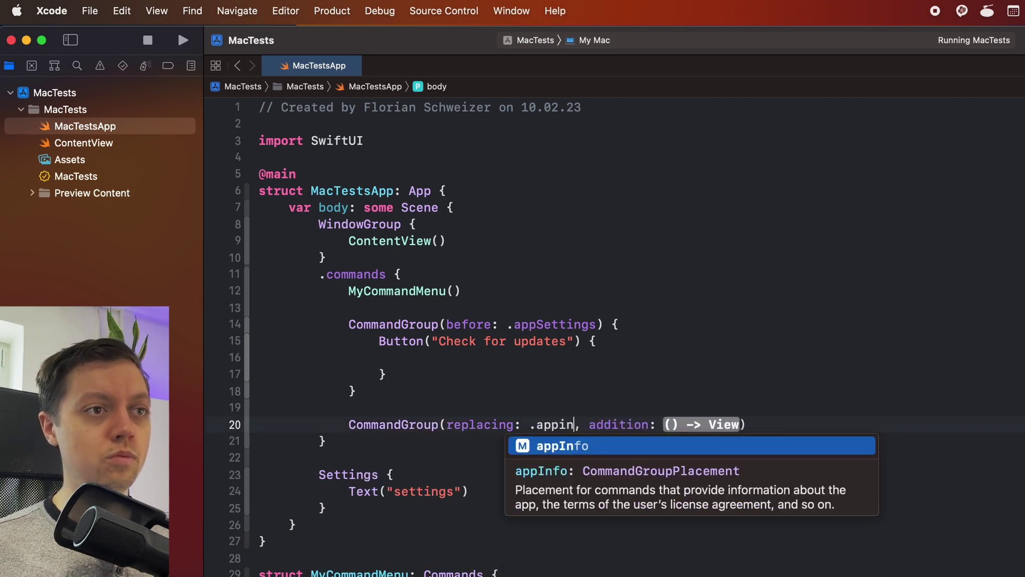
{"action": "key", "text": "Return"}
{"action": "left_click", "coordinate": [51, 10]}
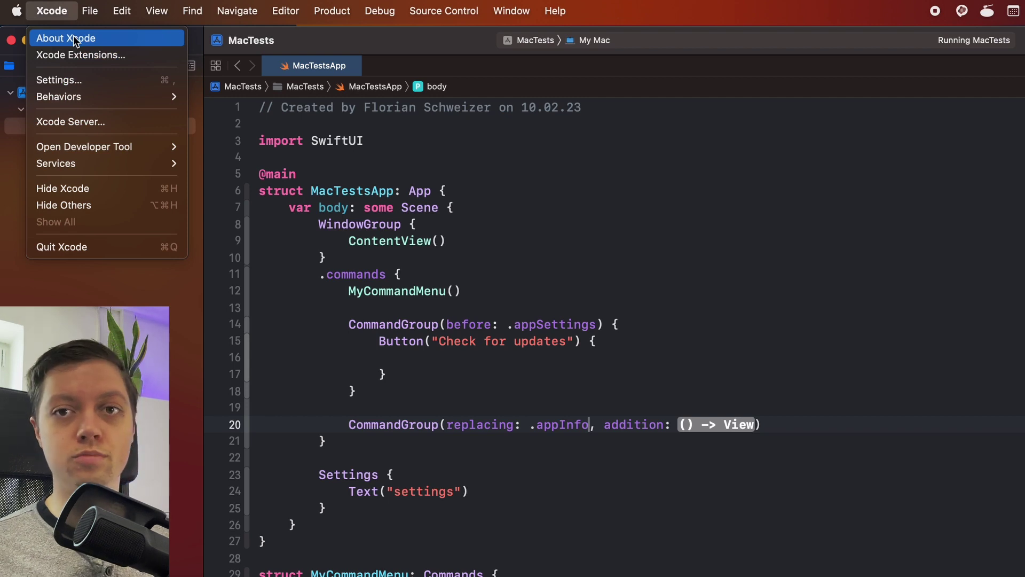
{"action": "left_click", "coordinate": [51, 10]}
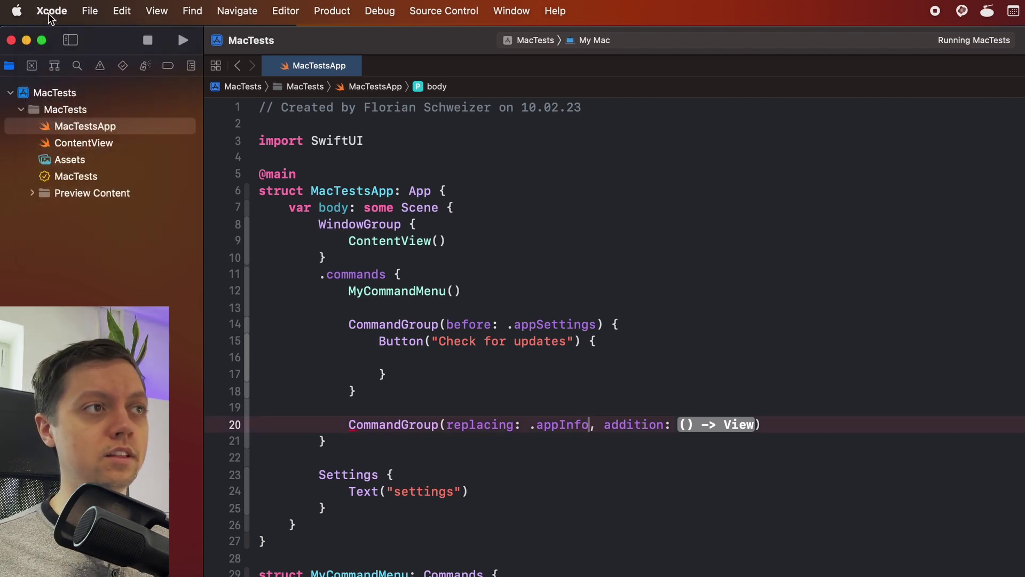
{"action": "double_click", "coordinate": [717, 424]}
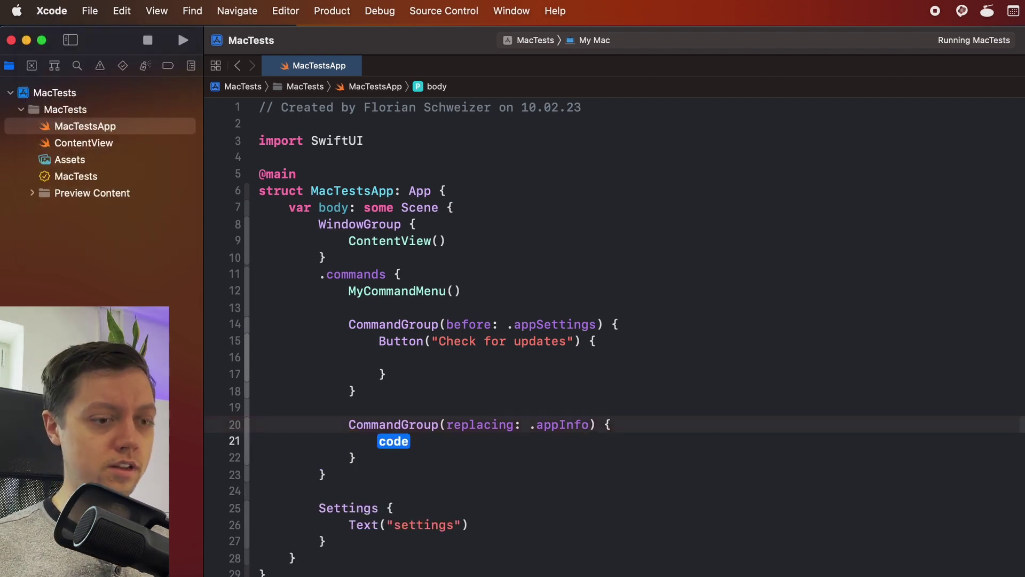
{"action": "type", "text": "Button(\"Hello, world\") {"}
{"action": "key", "text": "Return"}
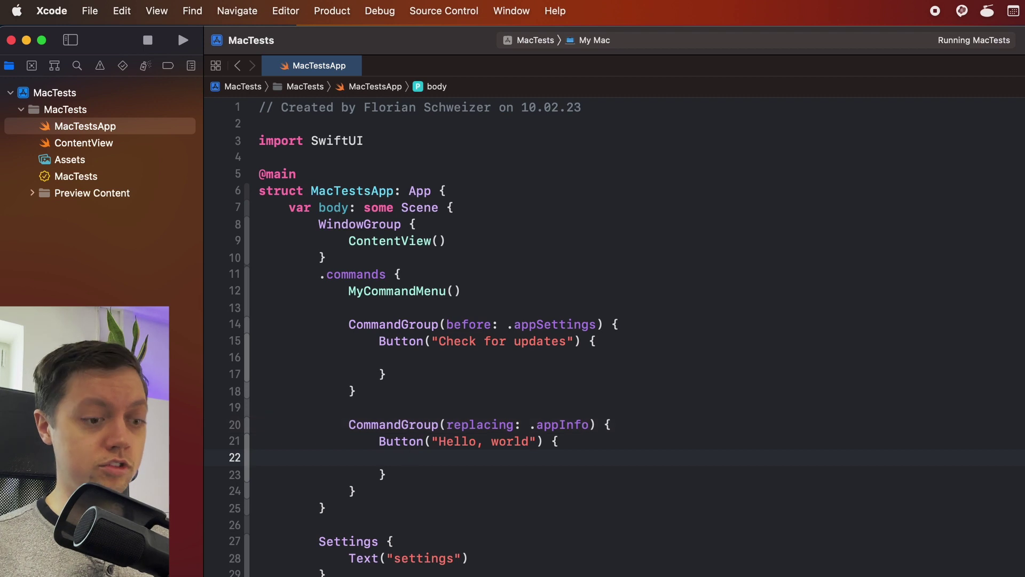
Step: Rerun MacTests and confirm its app menu shows Hello, world in place of About
{"action": "key", "text": "super+r"}
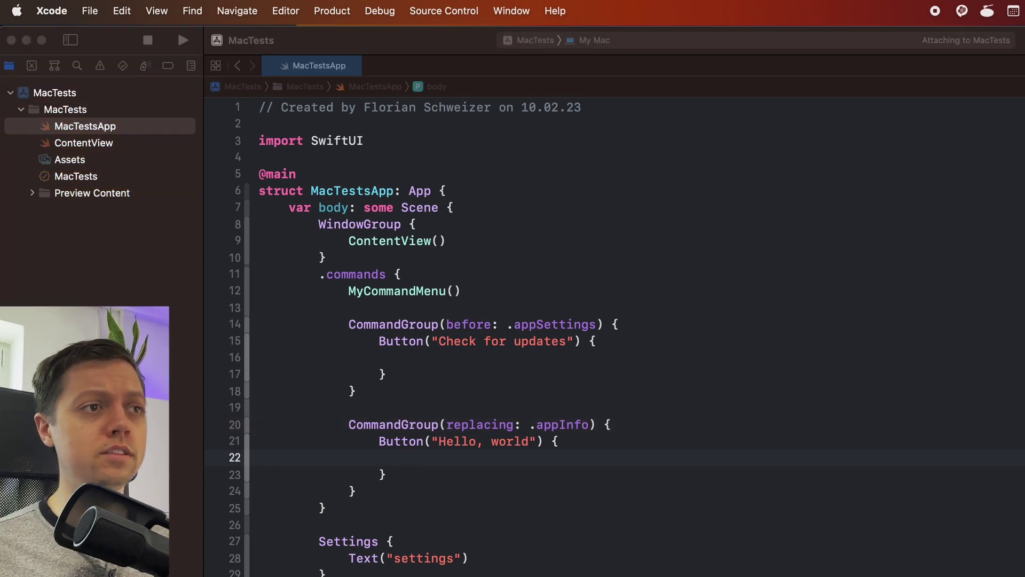
{"action": "left_click", "coordinate": [60, 10]}
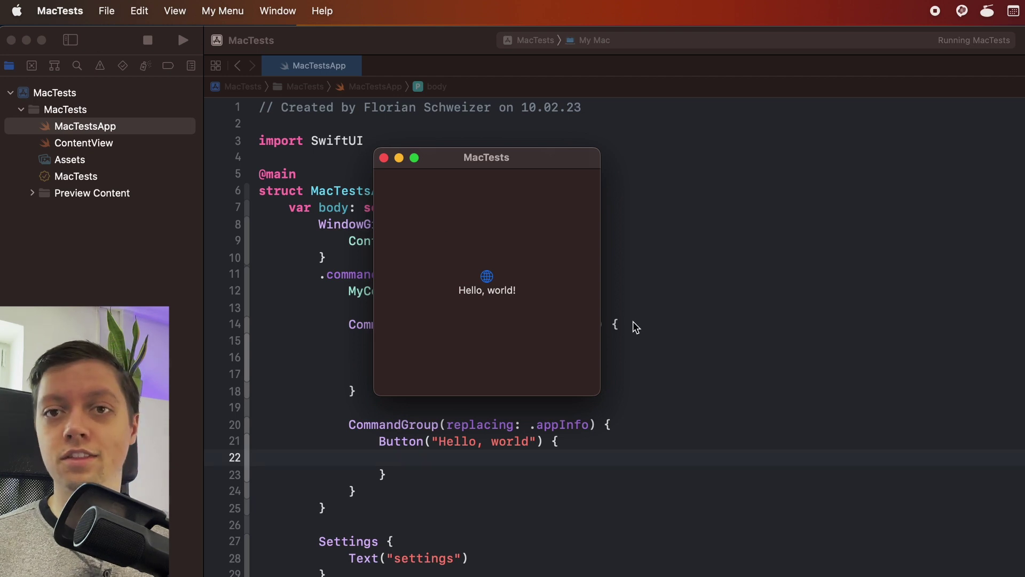
{"action": "left_click", "coordinate": [453, 460]}
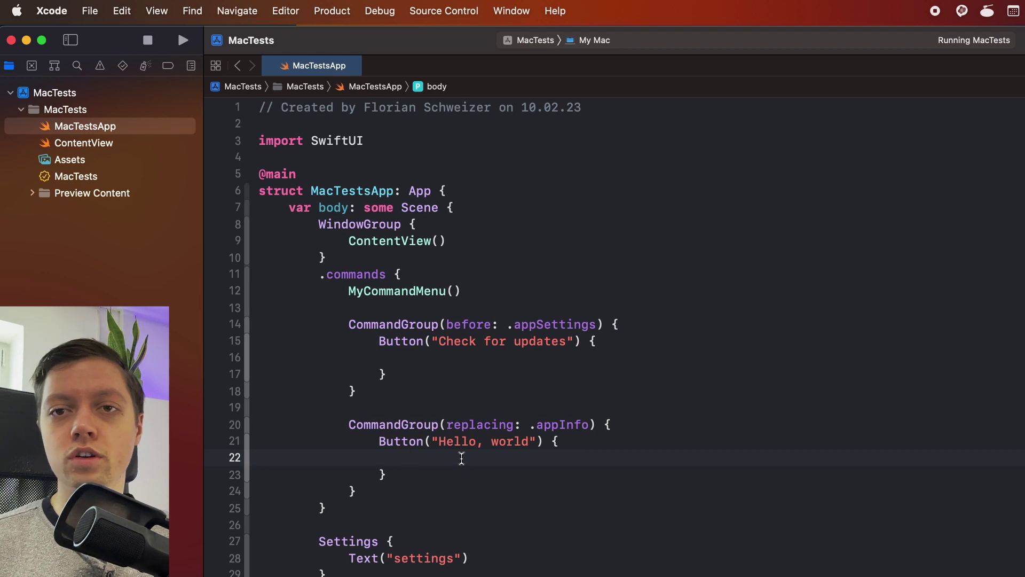